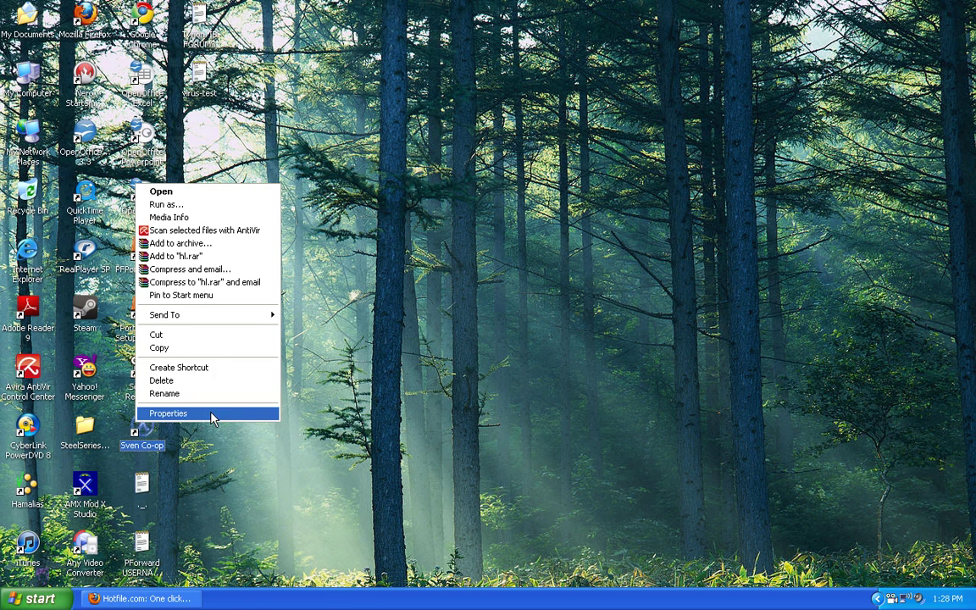
Inspect the properties of the Sven Co-op desktop shortcut and close them
click(213, 414)
click(260, 333)
drag(260, 333, 149, 332)
click(334, 334)
click(403, 208)
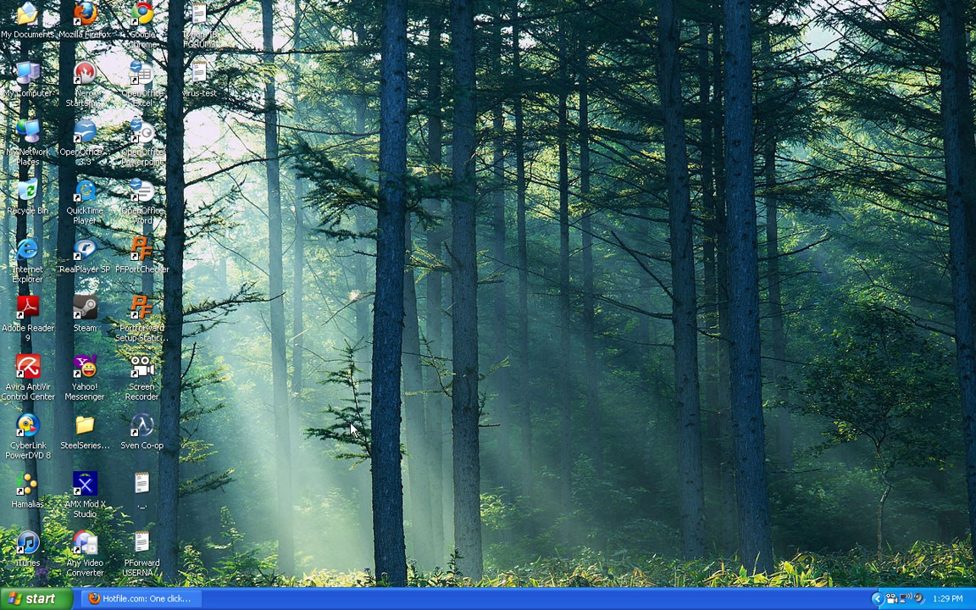
click(141, 250)
key(Up)
key(Up)
key(Up)
key(Up)
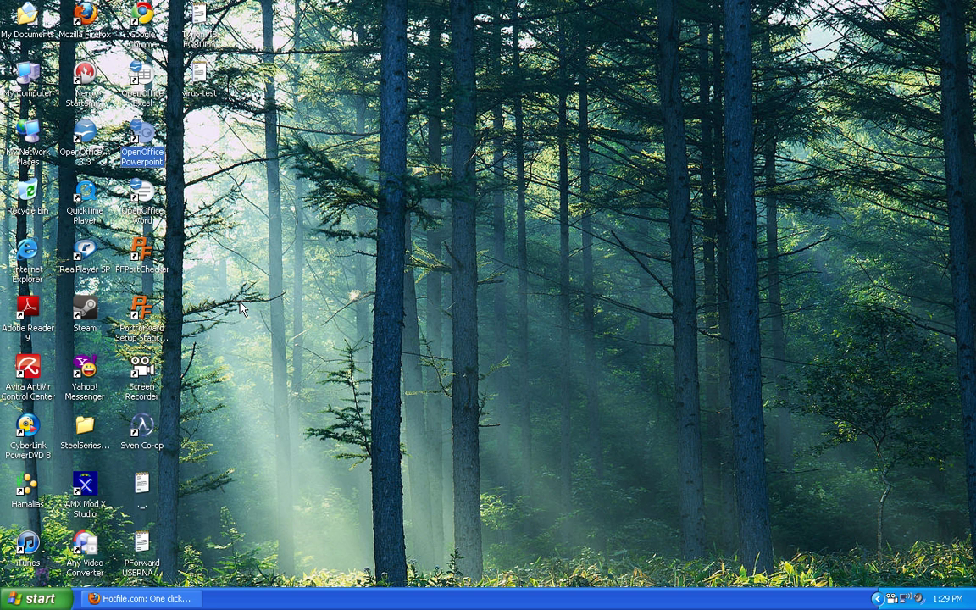
key(Right)
key(Down)
key(Down)
key(Down)
key(Down)
key(Down)
key(Down)
key(Down)
key(Down)
key(Down)
key(Left)
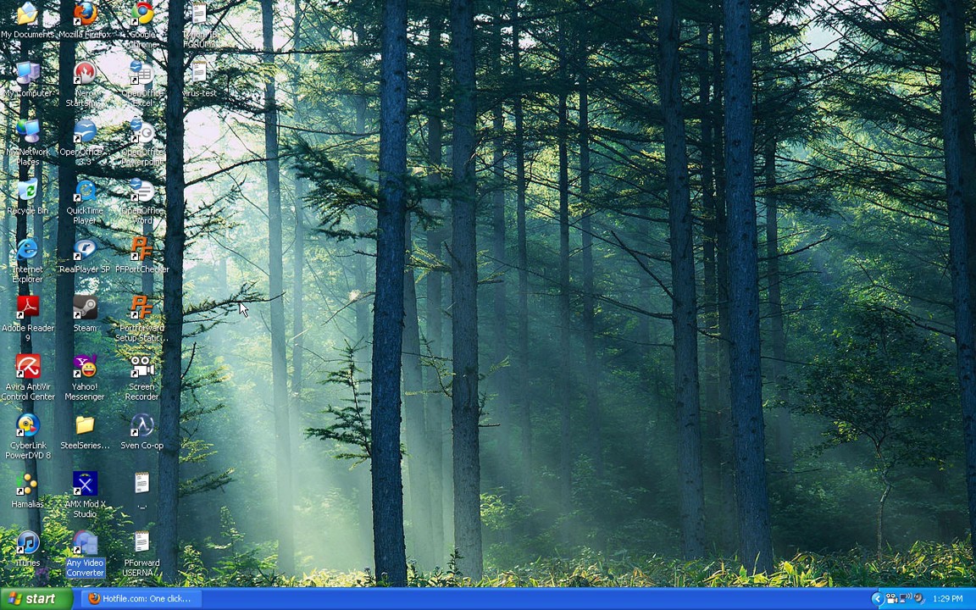
key(Up)
key(Up)
key(Right)
key(Up)
key(Left)
key(Left)
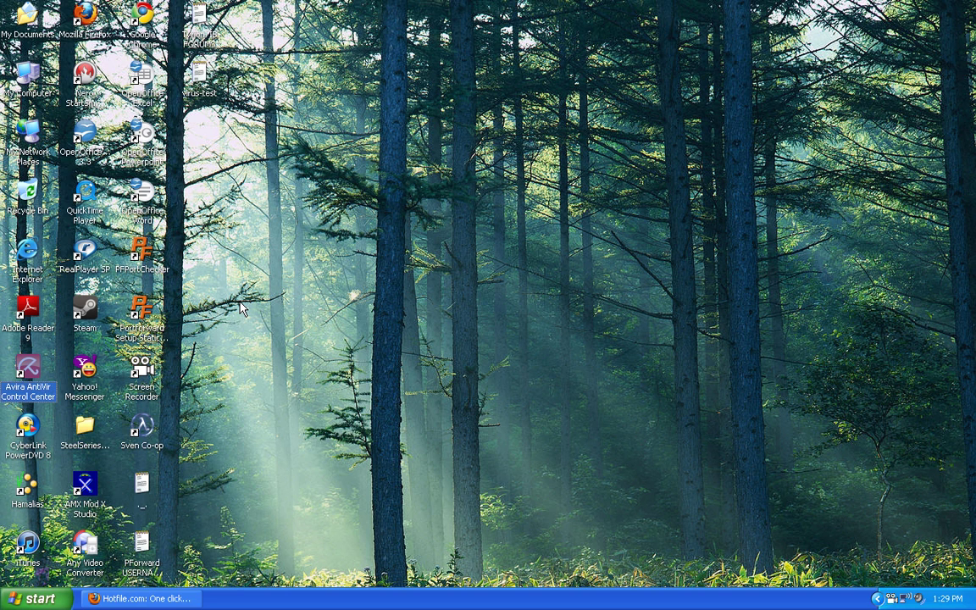
key(Right)
key(Right)
key(Left)
key(Up)
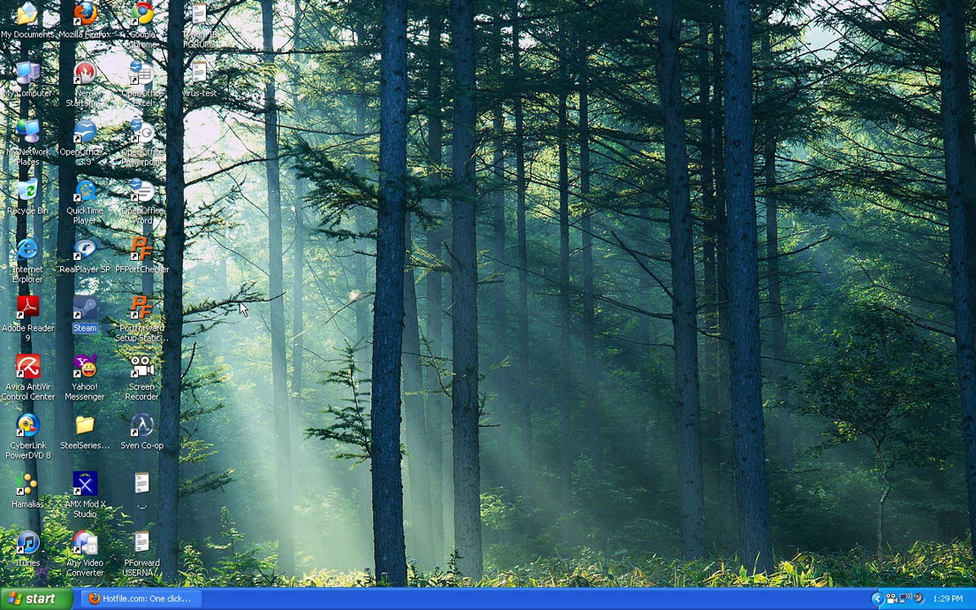
key(Up)
key(Right)
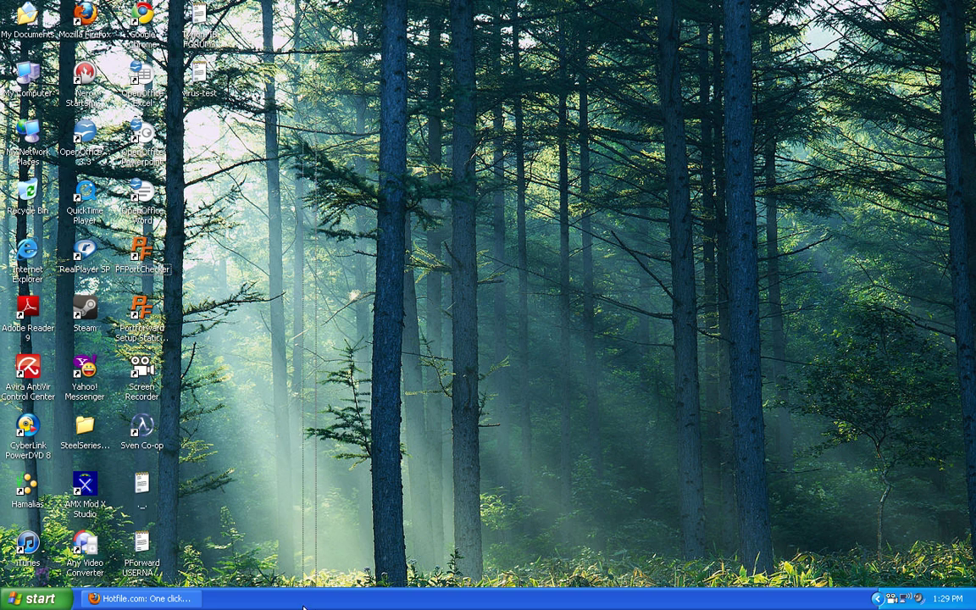
Switch to Firefox and review the Hotfile download page and address for Rapid4all.org-Half-Life.exe
key(alt+Tab)
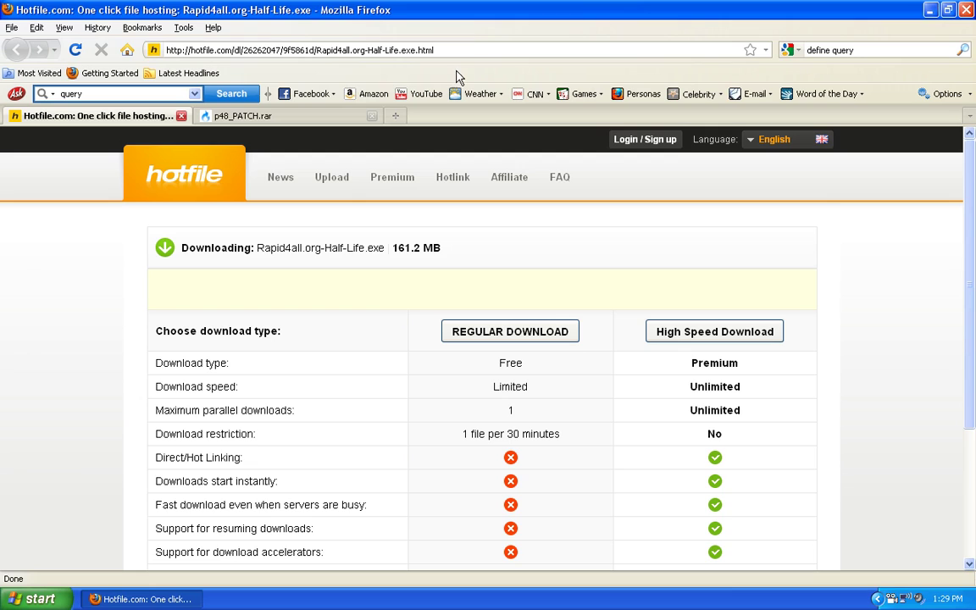
drag(449, 51, 110, 56)
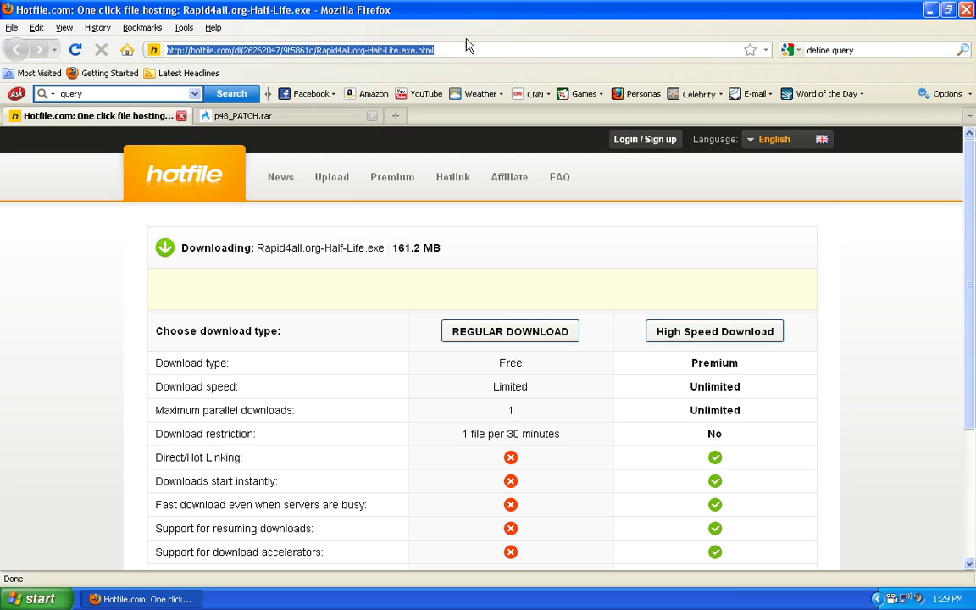
drag(449, 50, 115, 59)
scroll(246, 254, down, 2)
scroll(247, 259, up, 2)
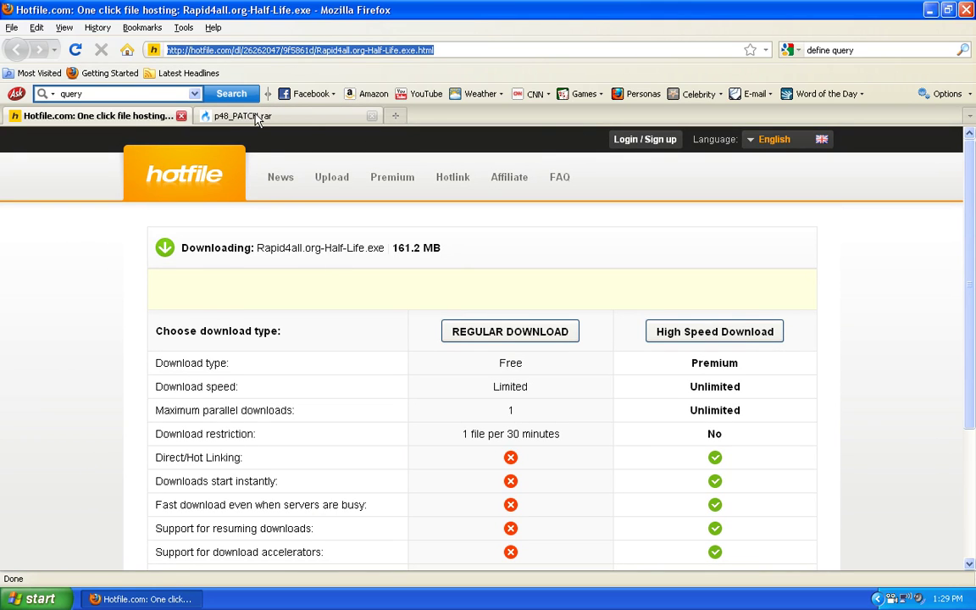
scroll(327, 283, down, 4)
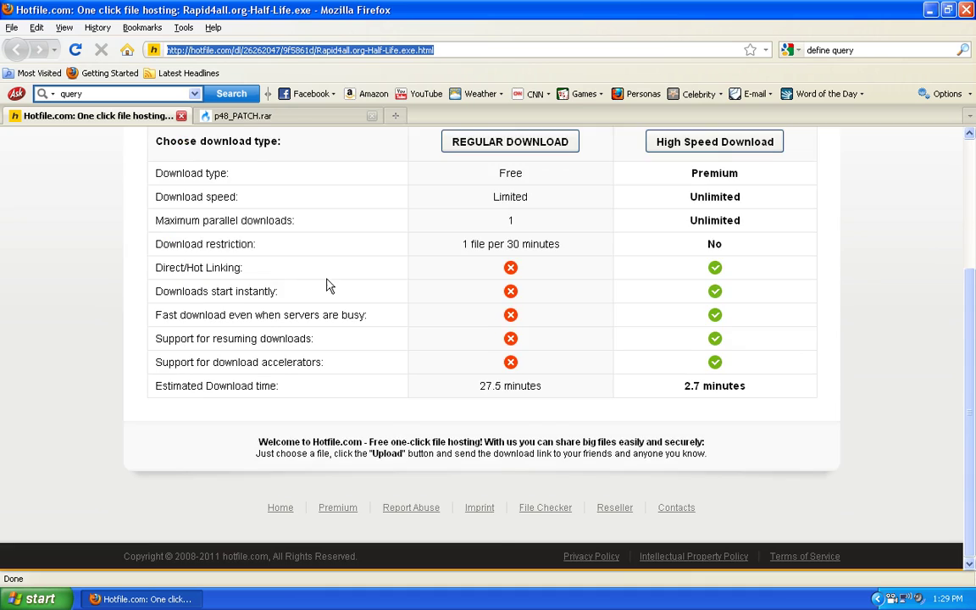
scroll(290, 279, up, 4)
View the MediaFire download page for p48_PATCH.rar and minimize the browser
click(243, 115)
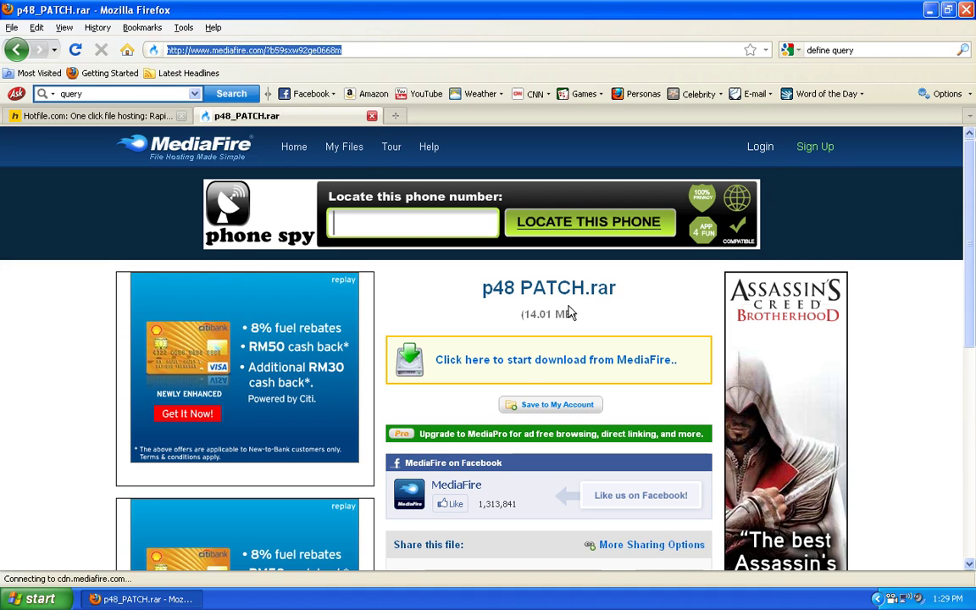
scroll(524, 376, down, 2)
click(930, 9)
Open the Downloads folder inside My Documents and find the p48_PATCH (1) archive
click(38, 598)
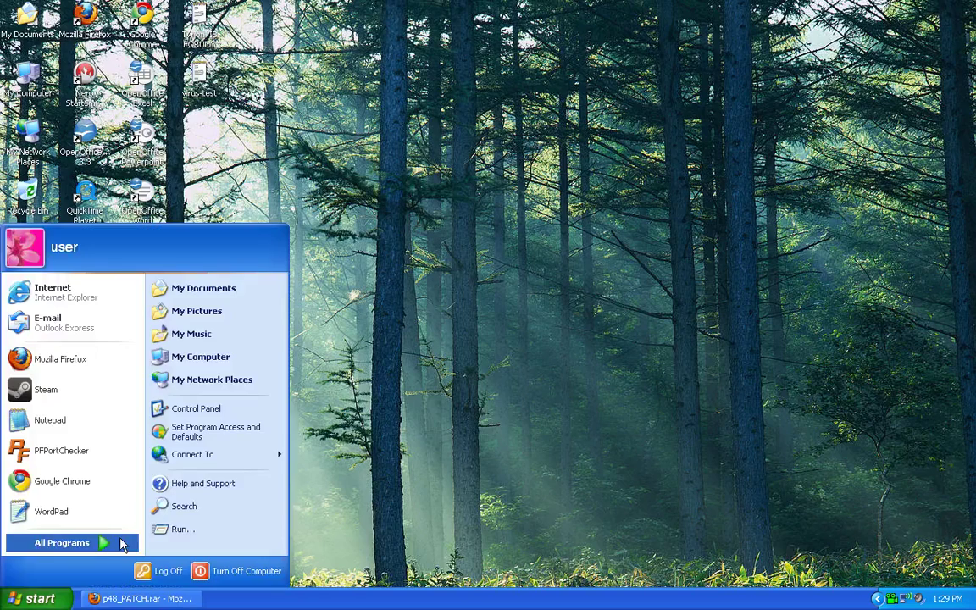
click(253, 288)
double_click(707, 258)
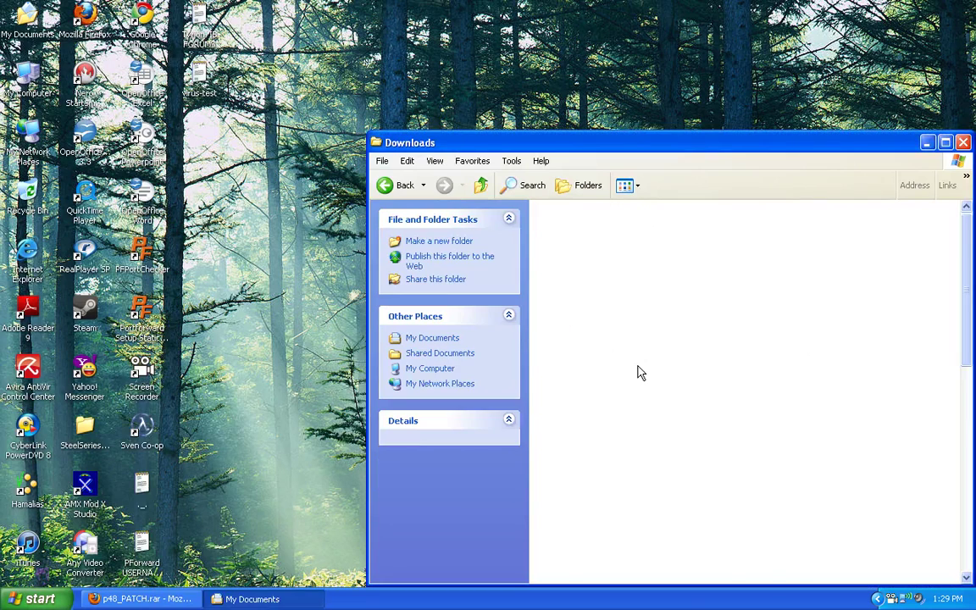
scroll(806, 430, down, 10)
drag(546, 343, 341, 381)
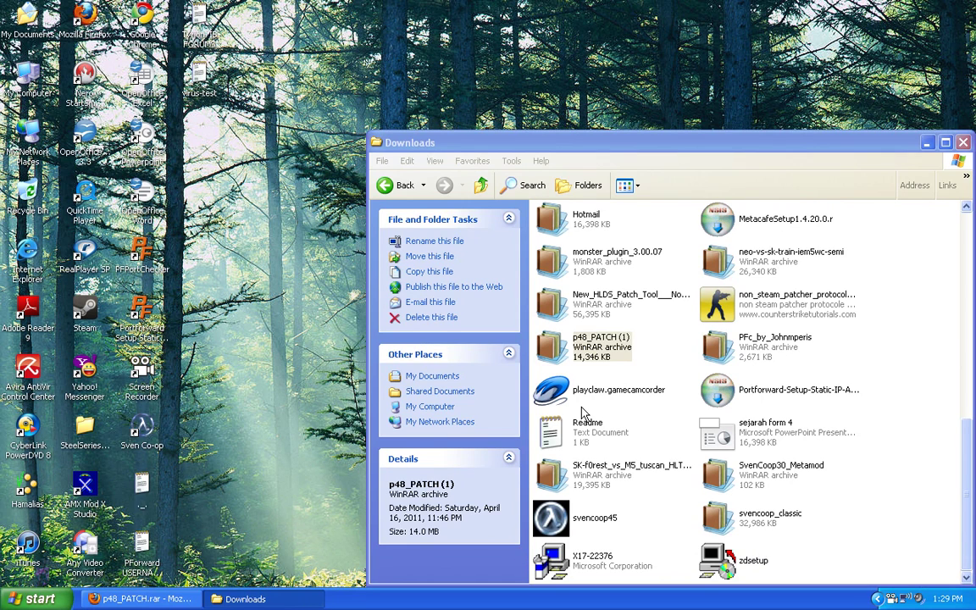
Open the p48_PATCH (1) archive in WinRAR and look through its contents
click(595, 343)
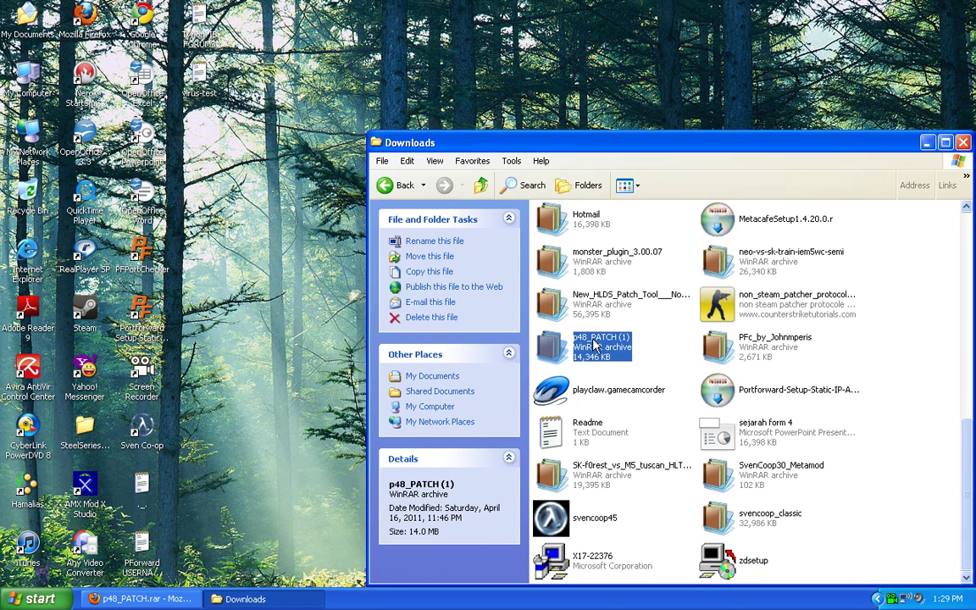
double_click(595, 343)
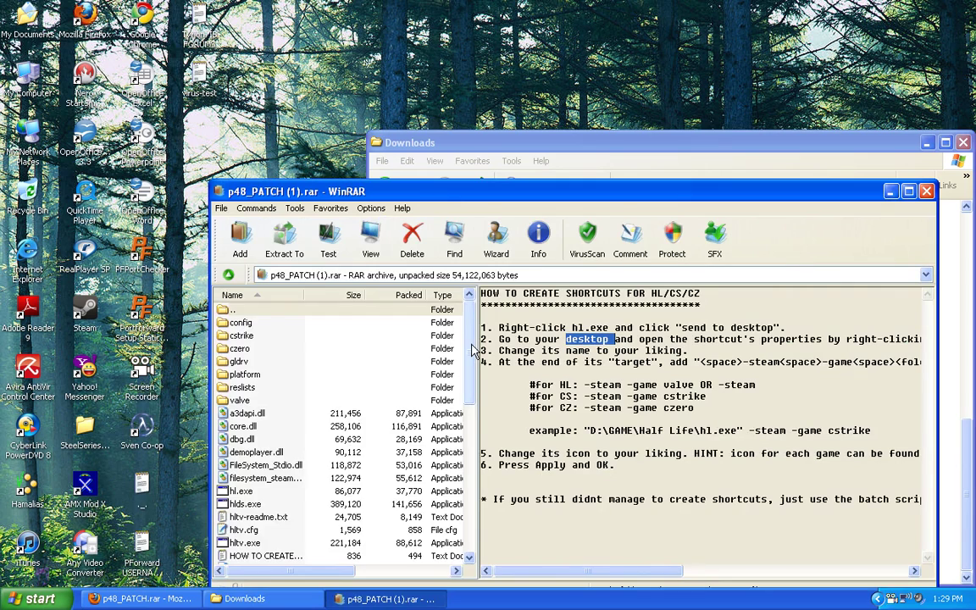
scroll(436, 406, down, 10)
scroll(436, 381, up, 10)
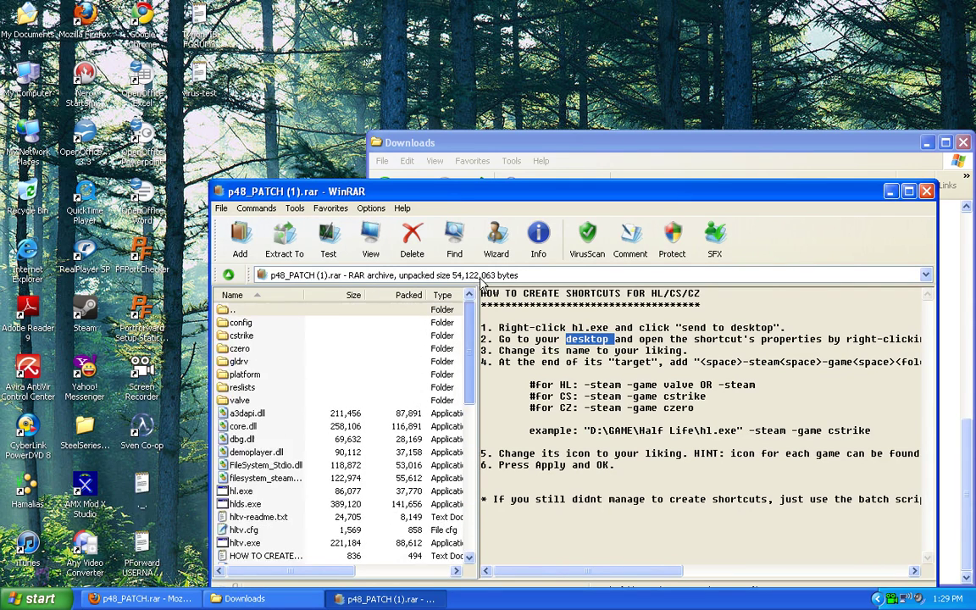
Demonstrate choosing C:\New Folder (2)\Counter-Strike 1.6 + Half-Life as the extraction destination, cancel the extraction, and close the archive
click(282, 242)
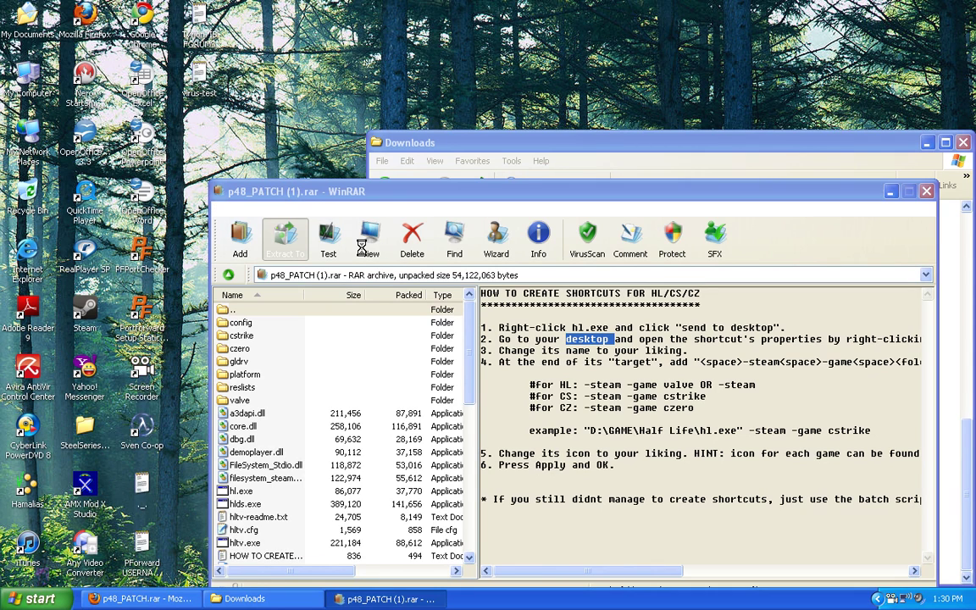
double_click(618, 342)
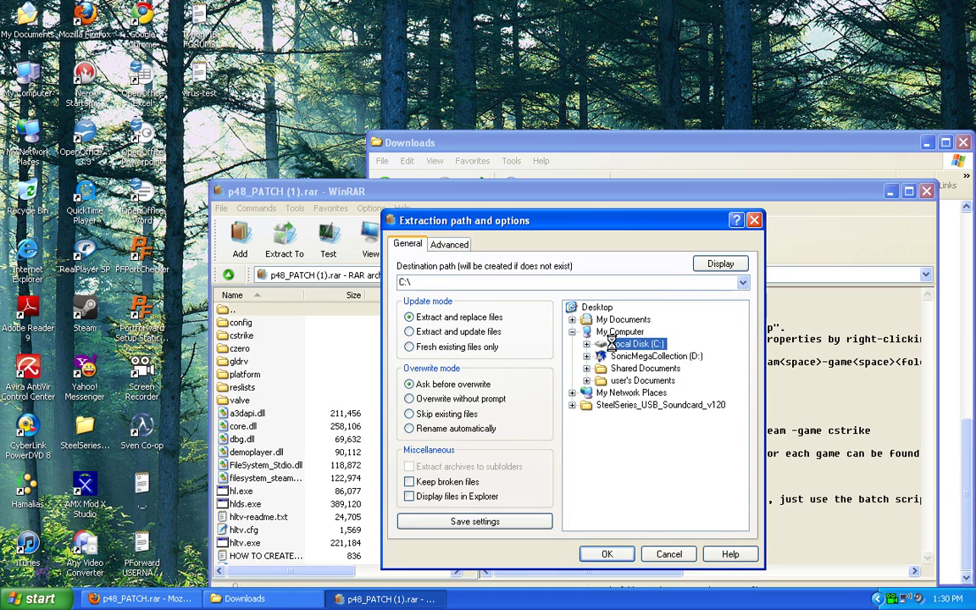
double_click(636, 429)
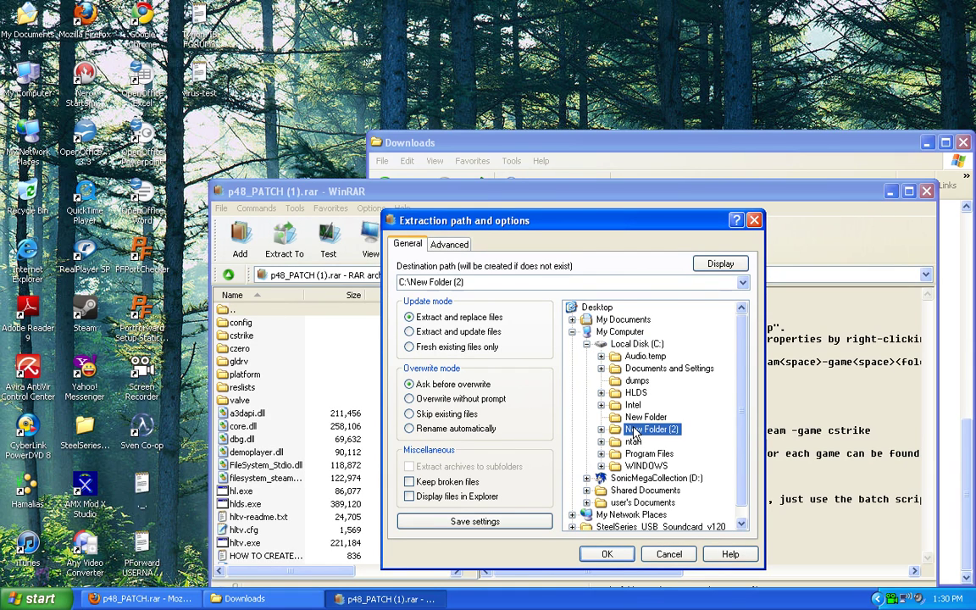
double_click(656, 442)
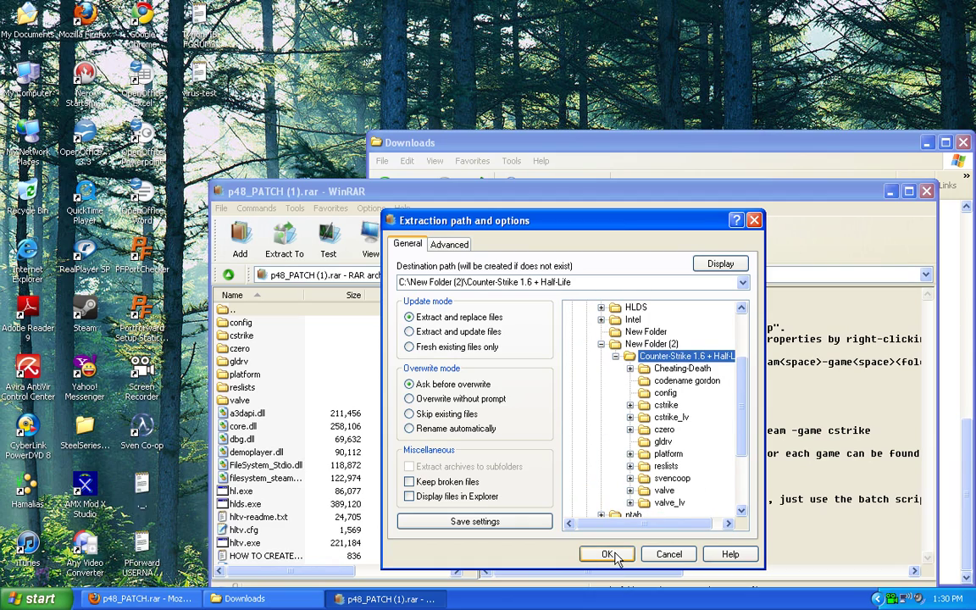
click(665, 556)
click(925, 192)
click(927, 142)
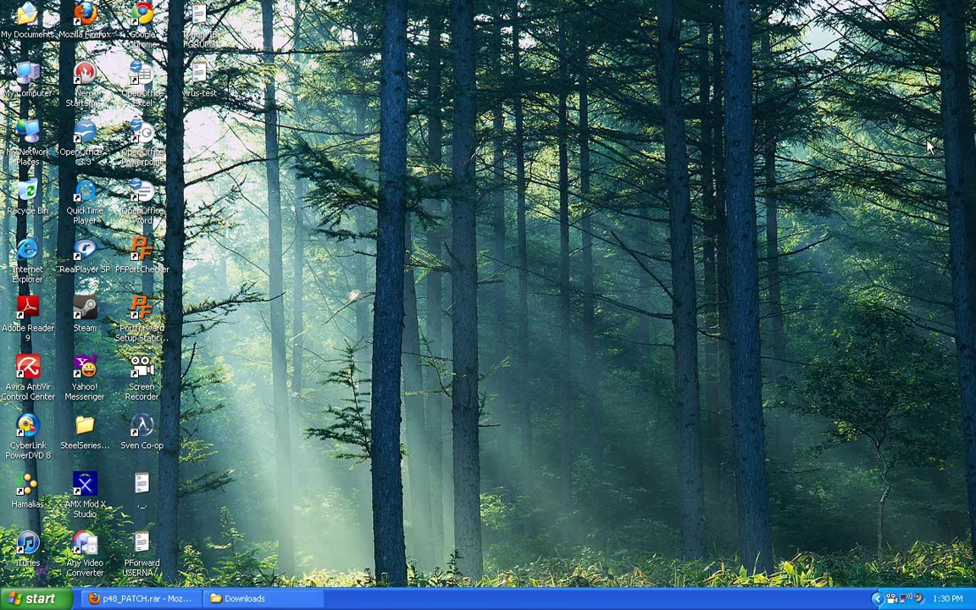
Run the svencoop45 installer from the Downloads folder and accept its license agreement
click(7, 603)
click(326, 392)
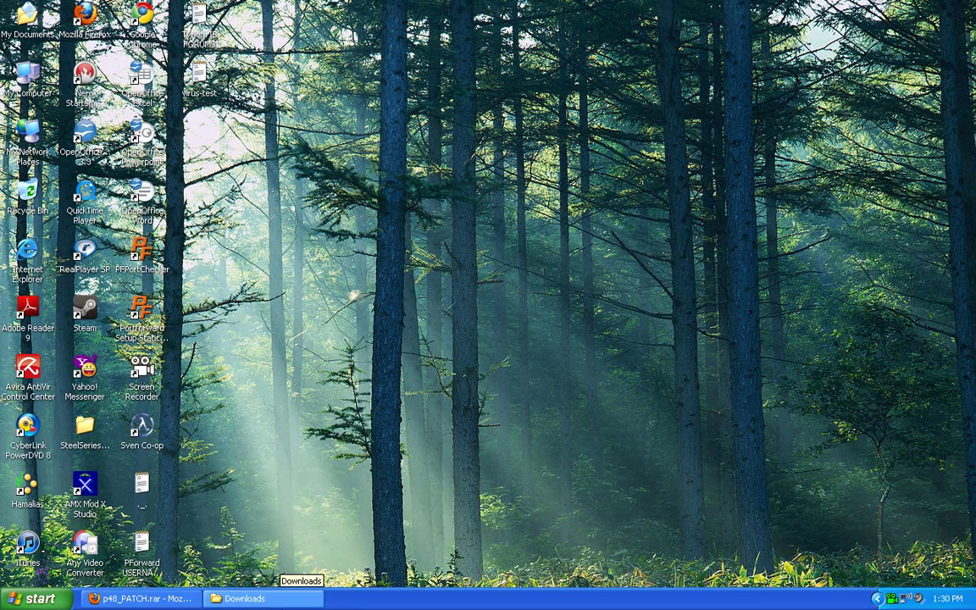
click(287, 599)
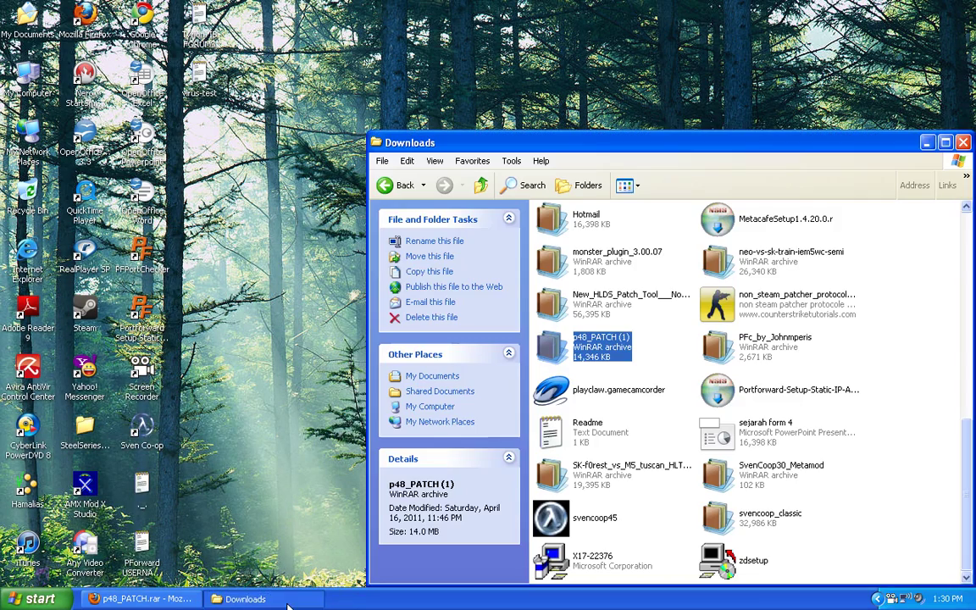
double_click(594, 526)
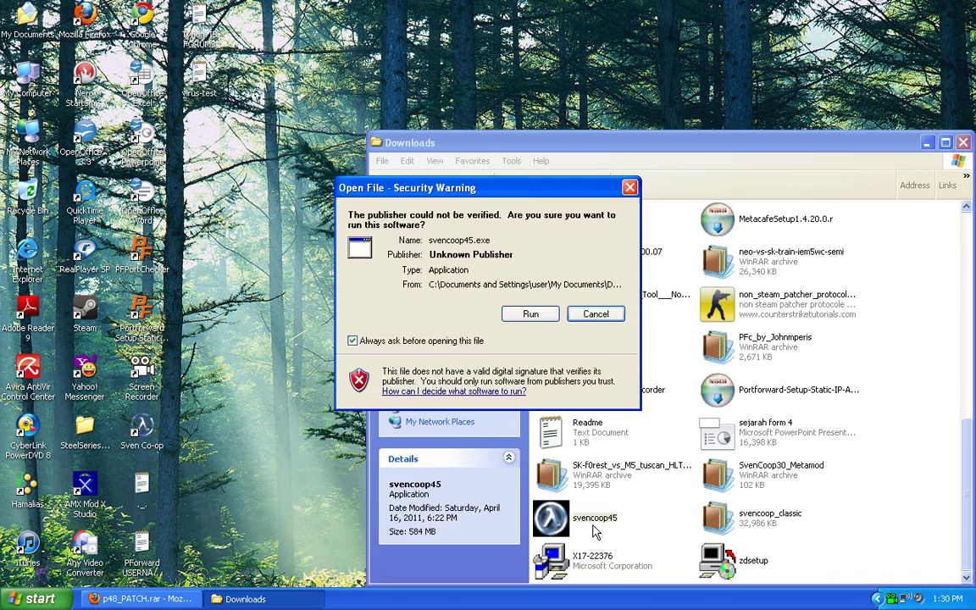
click(530, 315)
click(926, 142)
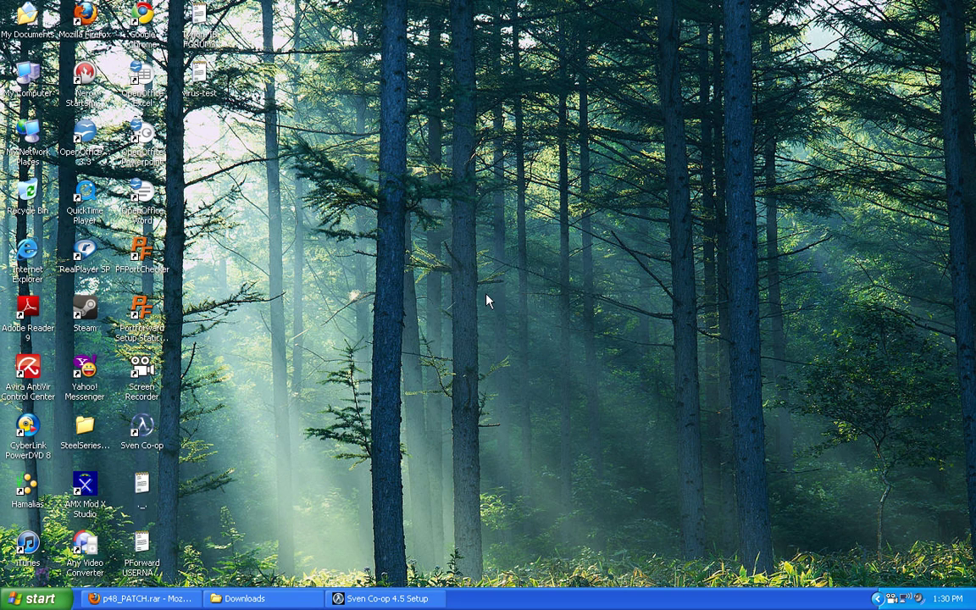
click(586, 427)
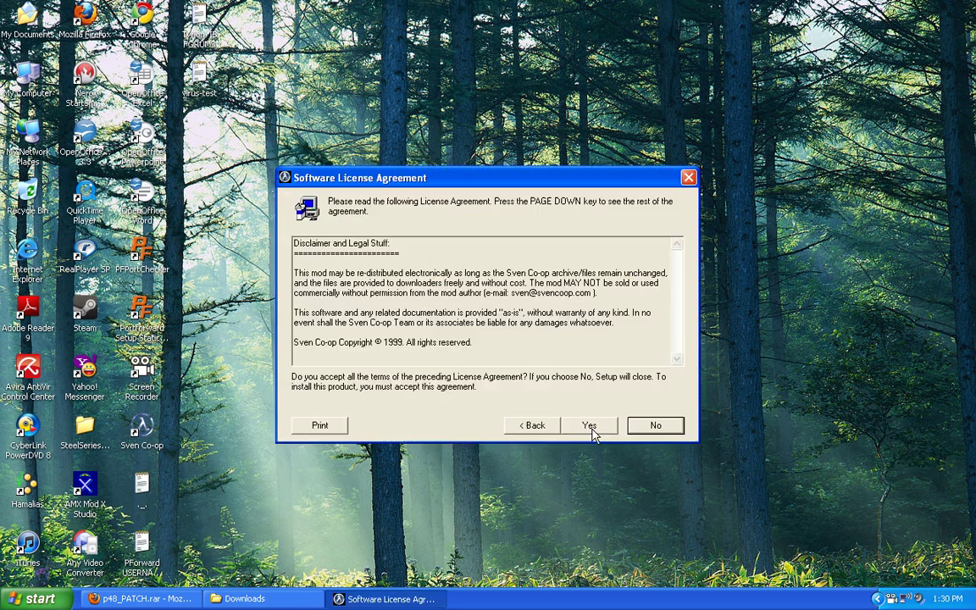
click(598, 434)
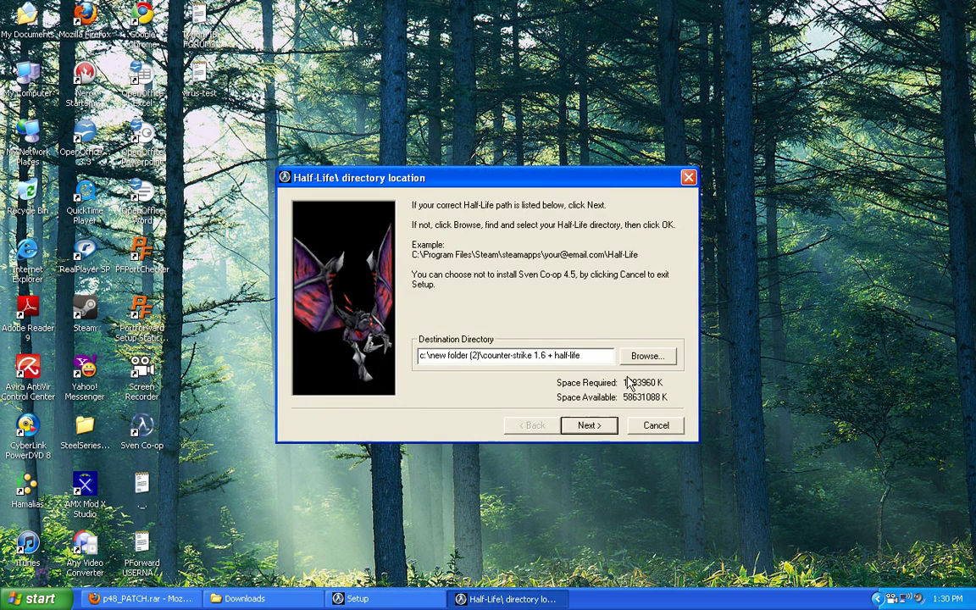
Set the installer's destination directory to c:\ntah\counter-strike 1.6 + half-life and continue the setup
click(642, 362)
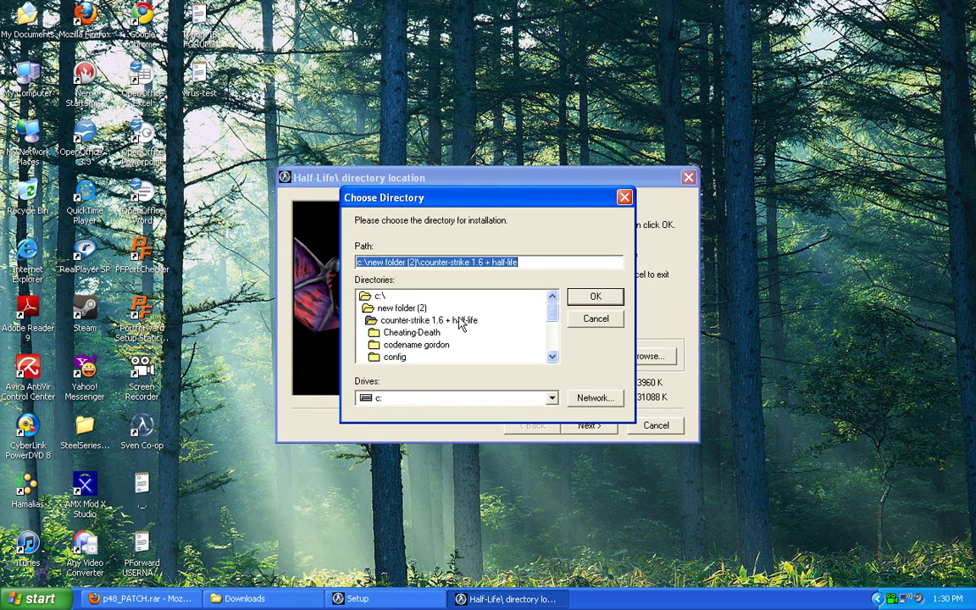
double_click(378, 296)
scroll(398, 326, down, 4)
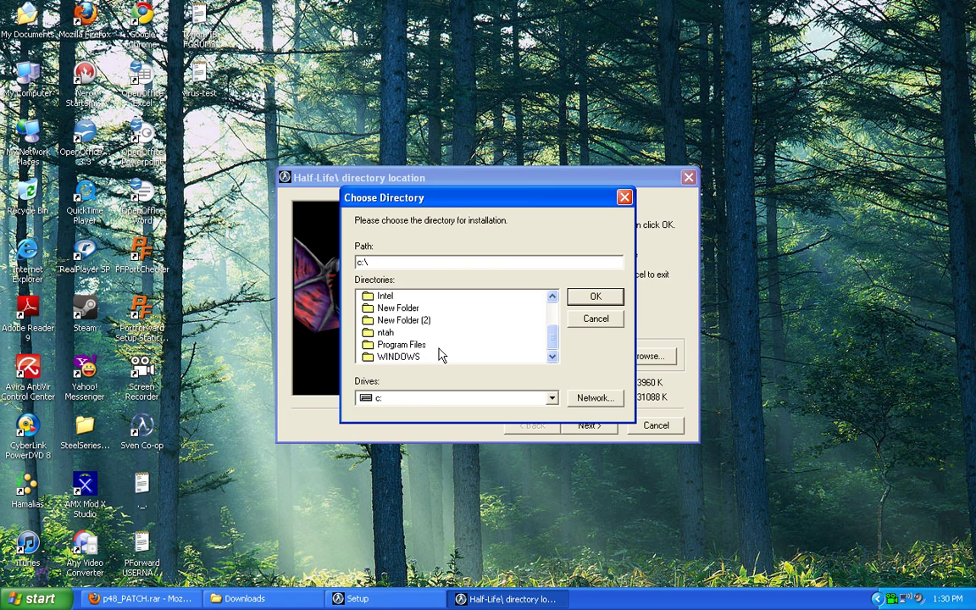
double_click(386, 332)
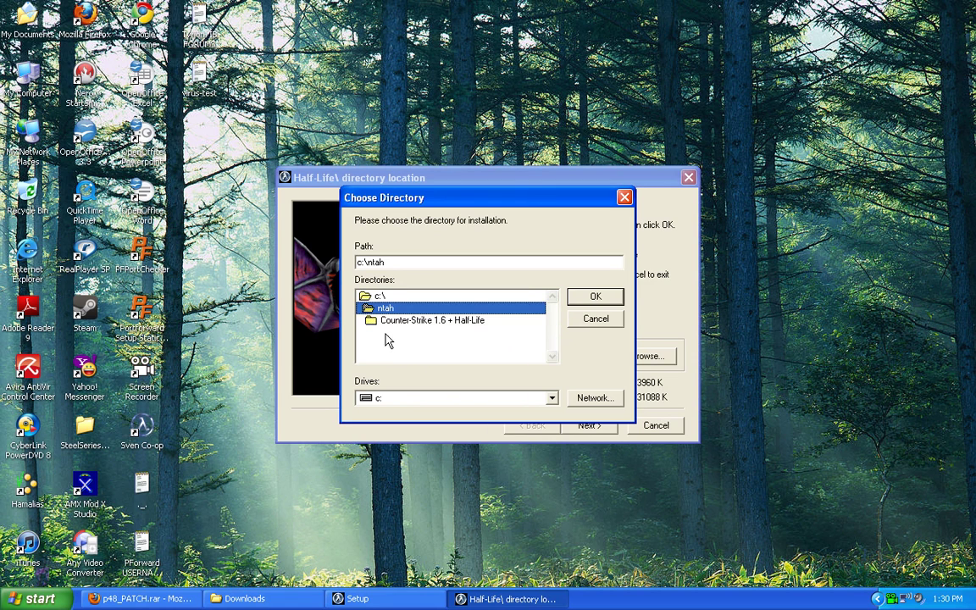
double_click(449, 321)
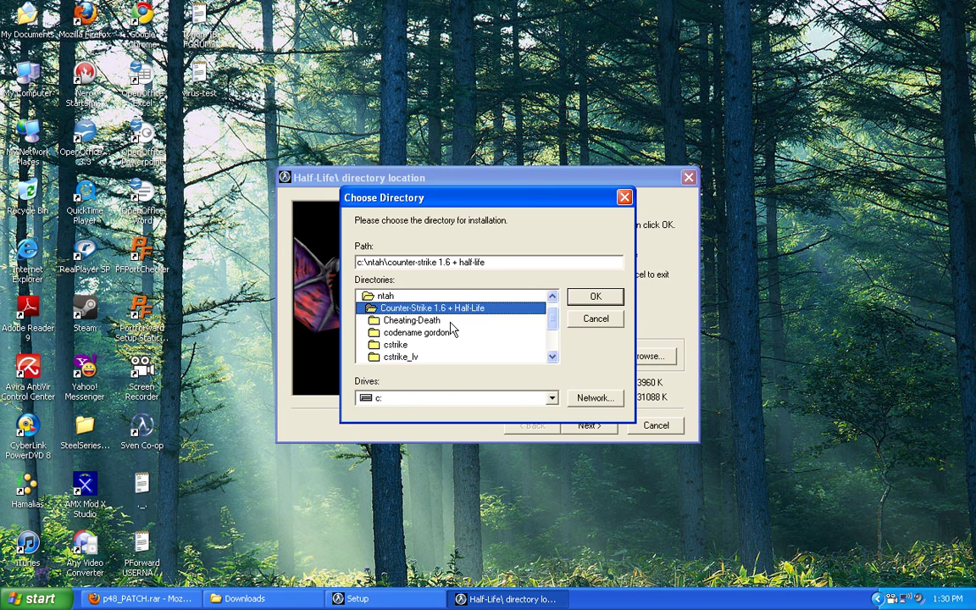
click(596, 300)
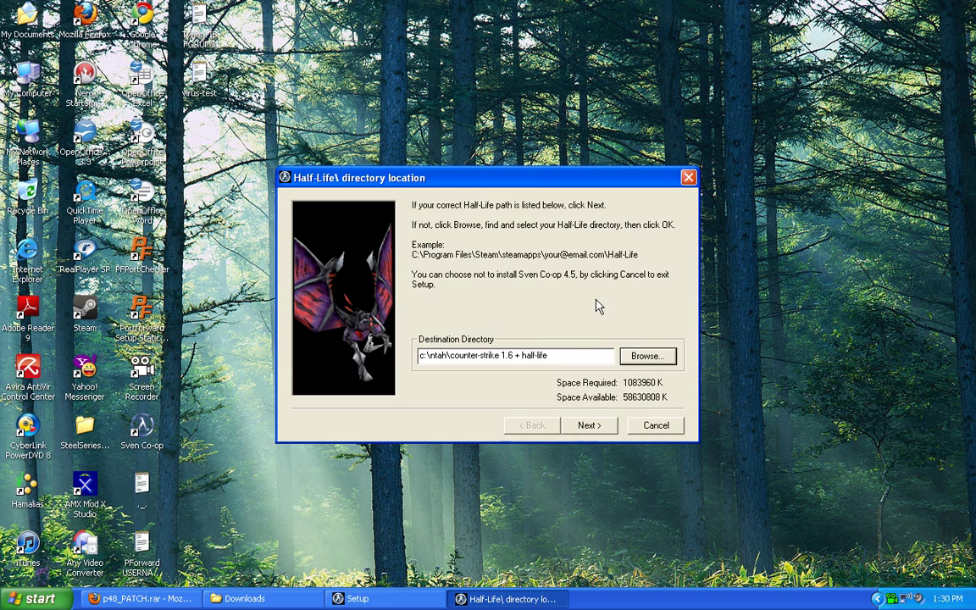
click(588, 426)
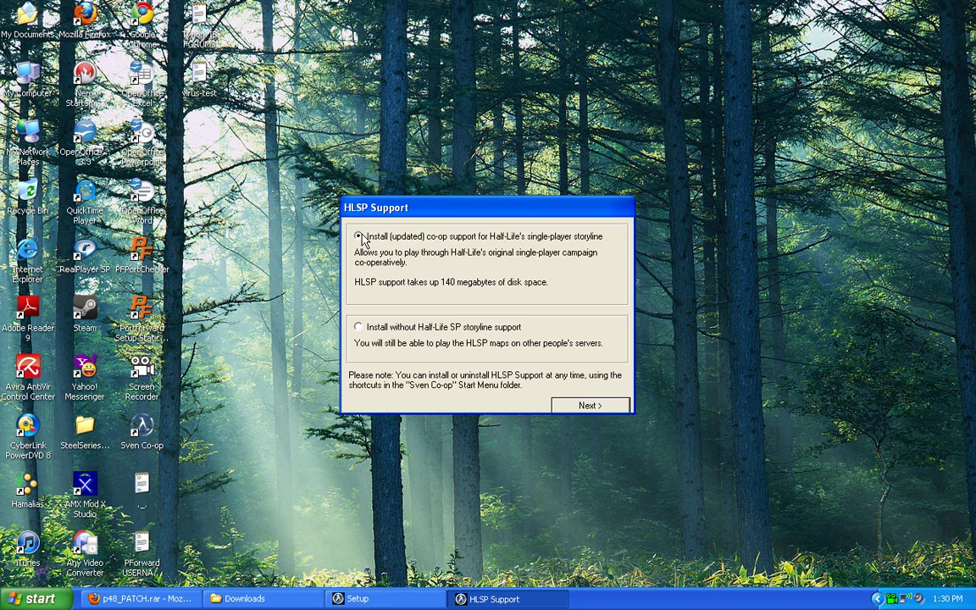
Compare the two HLSP Support options and choose to install updated co-op support for Half-Life's single-player storyline
click(372, 329)
click(382, 237)
click(359, 329)
click(367, 237)
click(359, 328)
click(359, 237)
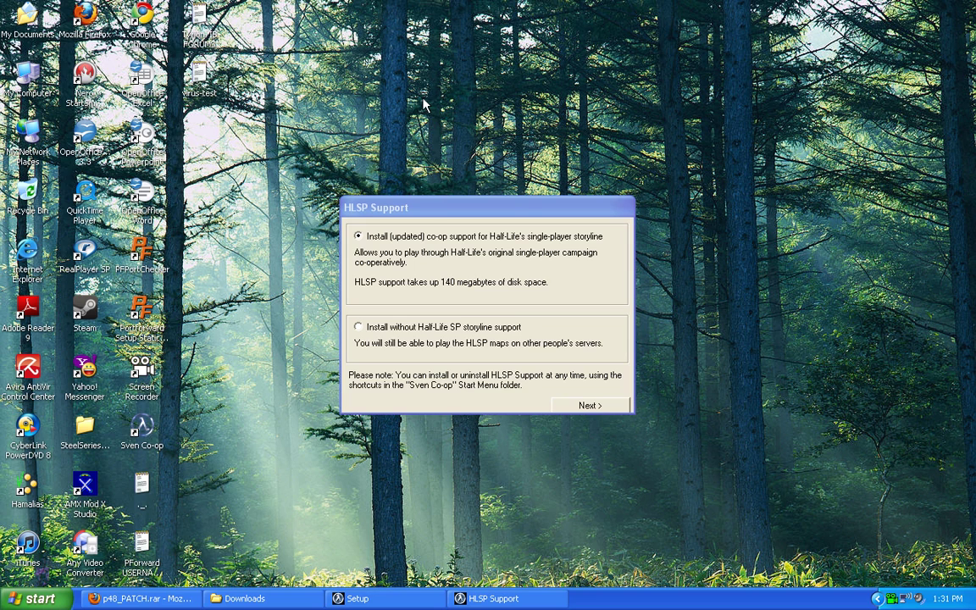
Compare the HLSP Support options, choose to install without Half-Life SP storyline support, and continue the setup
click(407, 326)
click(358, 236)
click(386, 327)
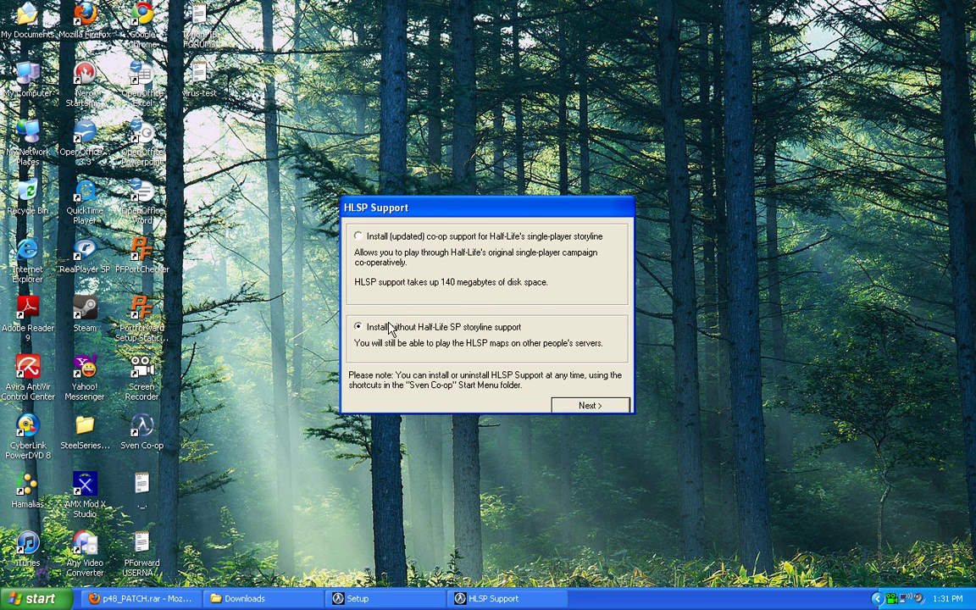
click(374, 242)
click(378, 329)
drag(431, 211, 471, 49)
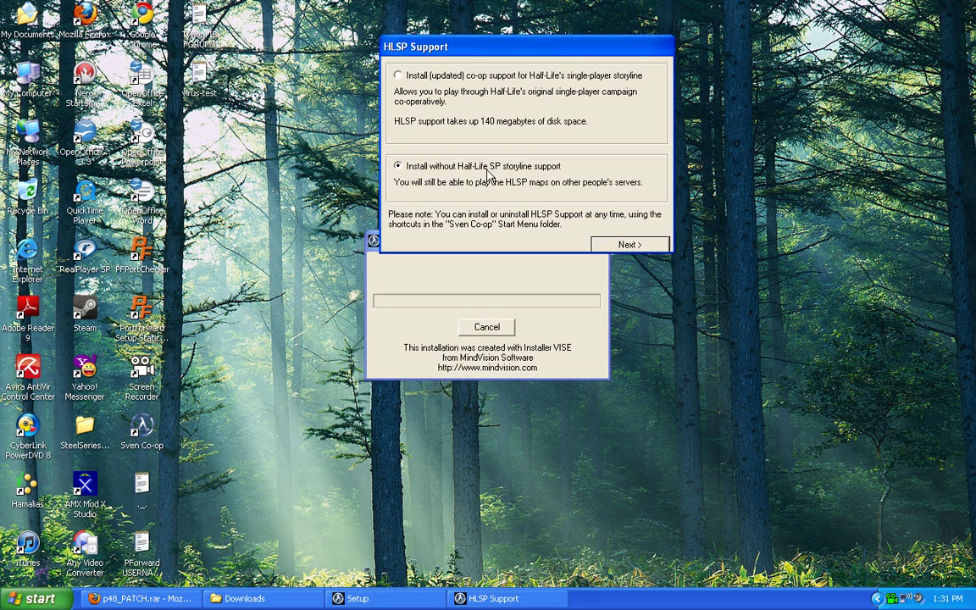
click(628, 244)
Choose not to install Opposing Force SP support and start installing Sven Co-op 4.5
click(446, 329)
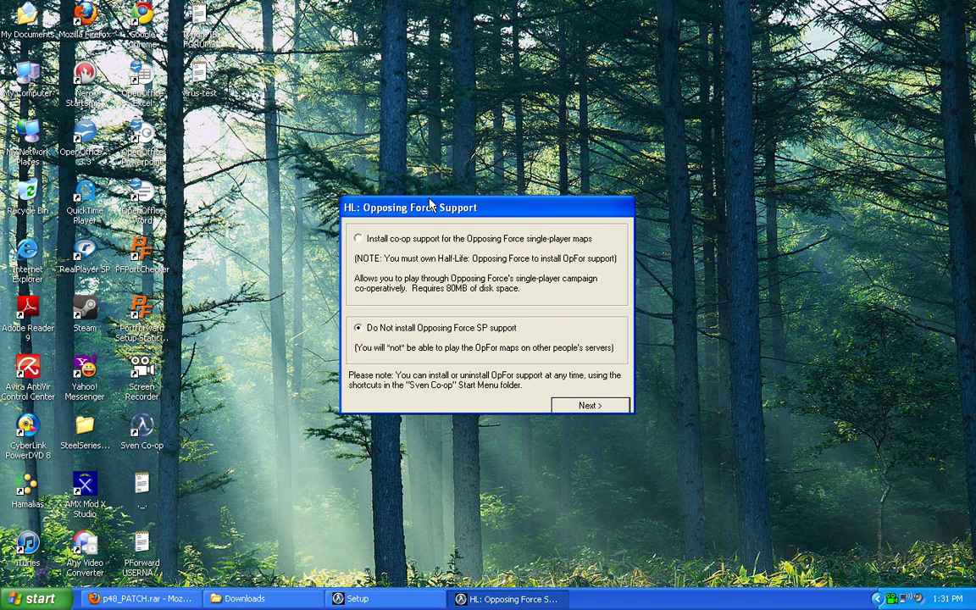
click(590, 410)
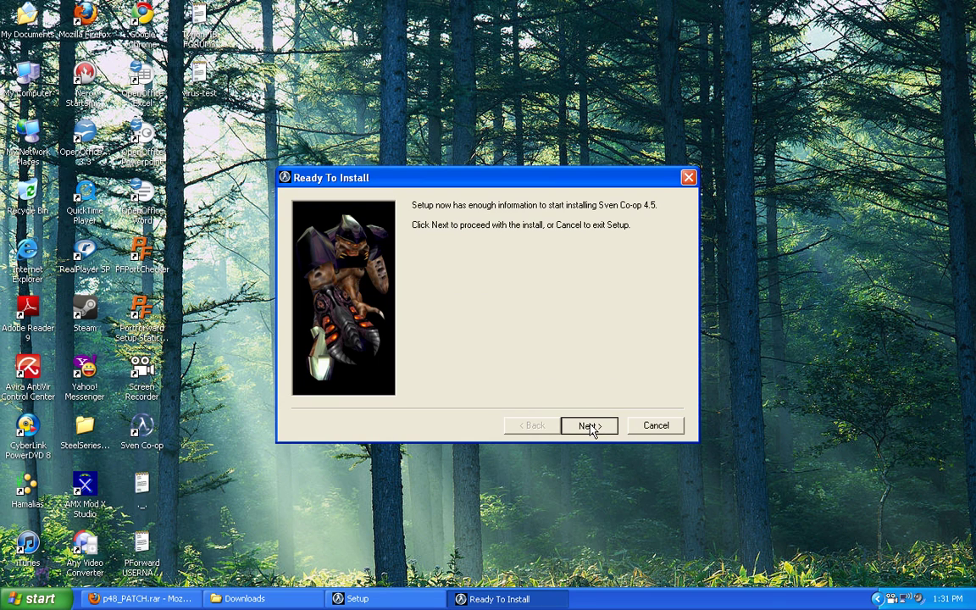
click(590, 430)
Cancel the running Sven Co-op 4.5 installation, confirm quitting the setup, and minimize the Downloads folder
click(521, 330)
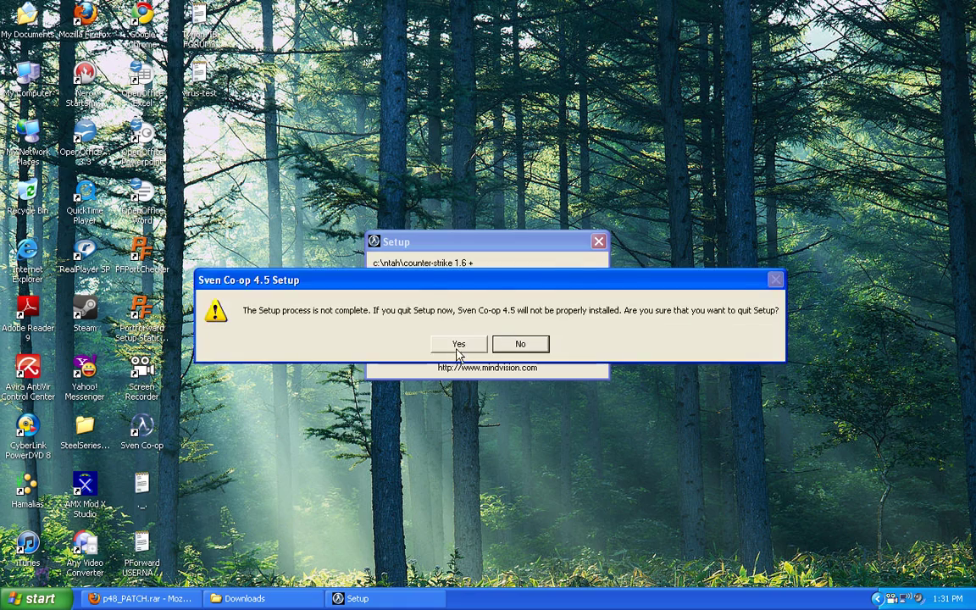
click(460, 347)
click(490, 345)
click(245, 598)
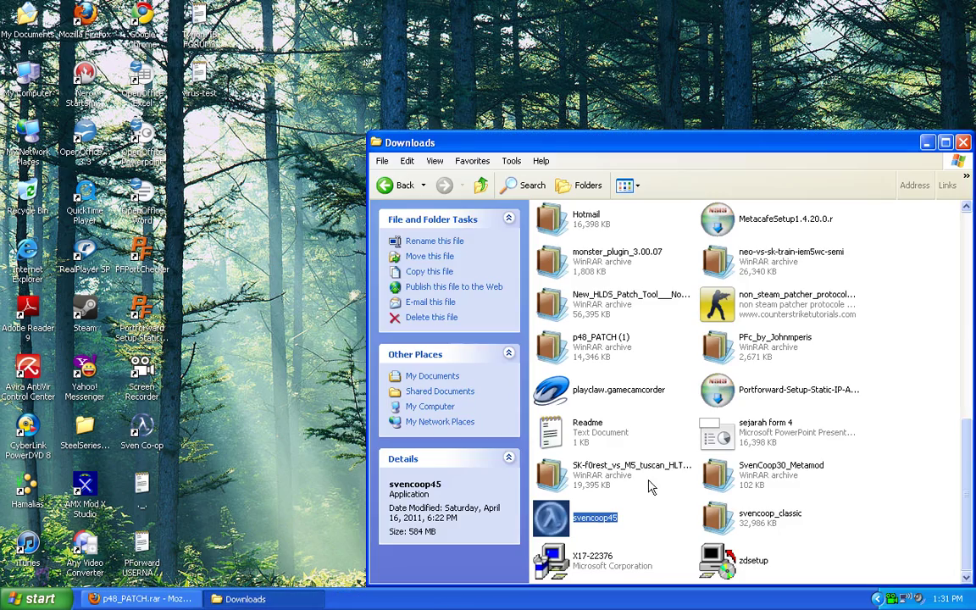
click(930, 144)
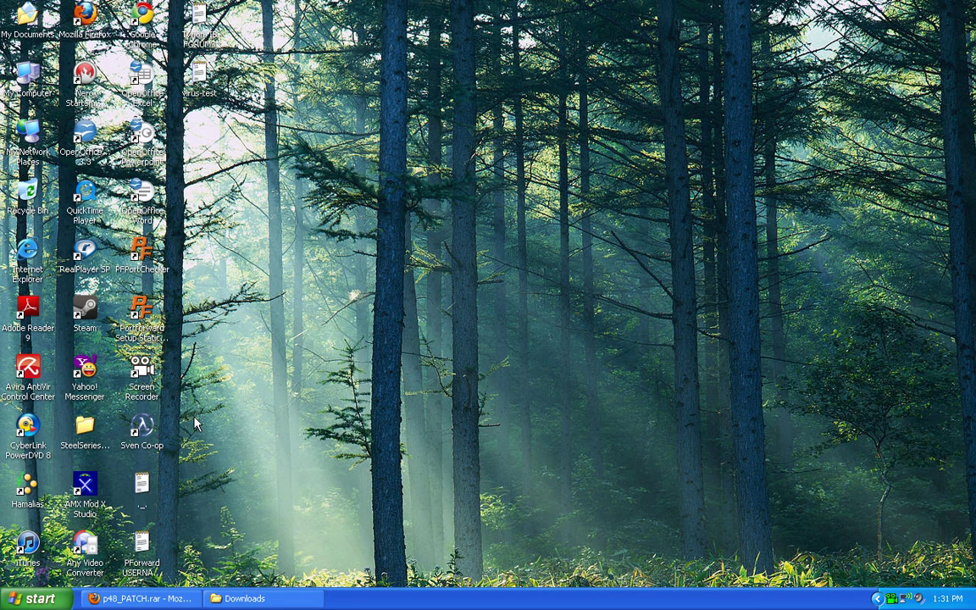
View the Target path in the Sven Co-op desktop shortcut's properties and close them
right_click(142, 426)
click(157, 386)
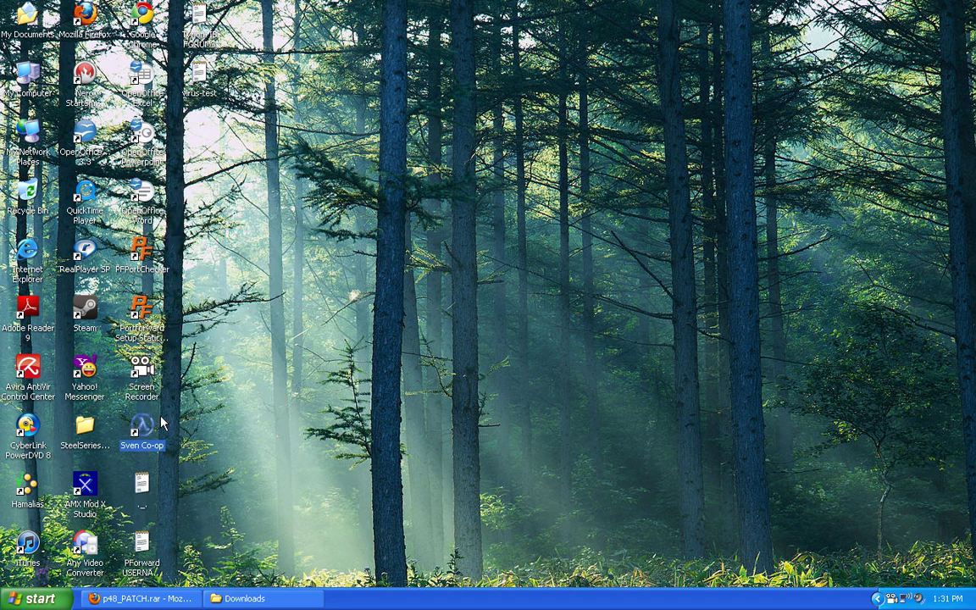
drag(284, 336, 155, 340)
click(264, 335)
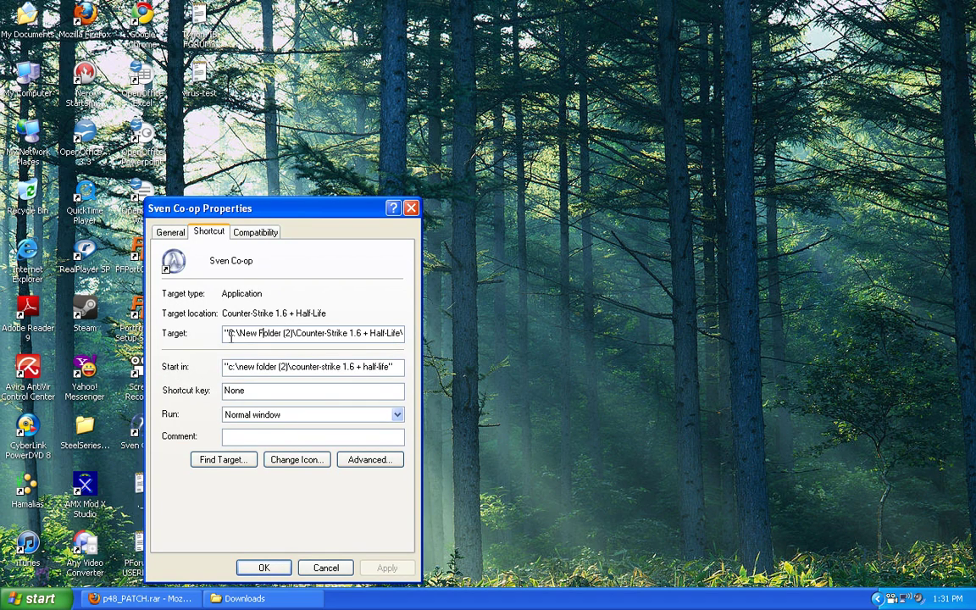
click(413, 207)
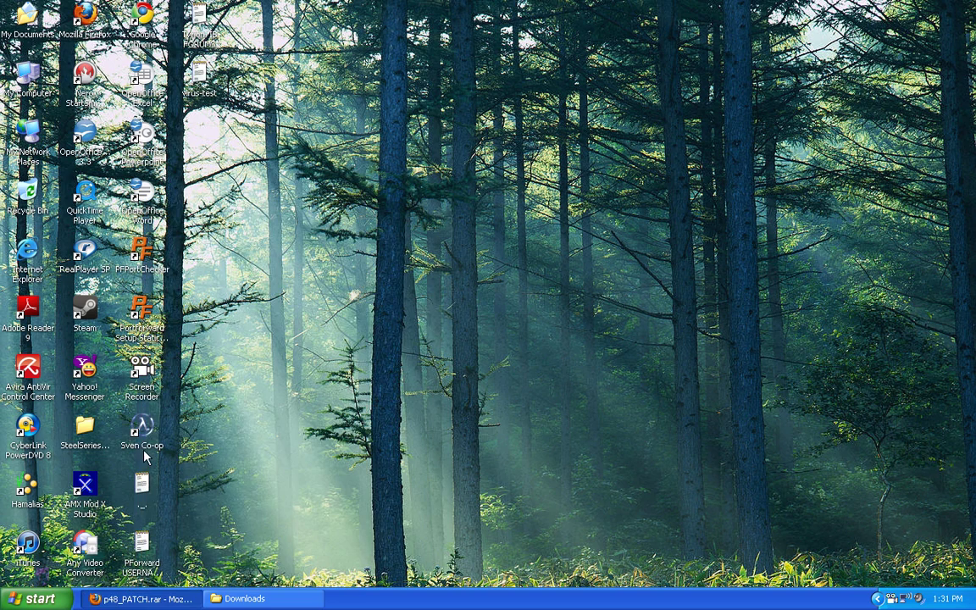
click(149, 421)
drag(354, 2, 54, 478)
click(110, 459)
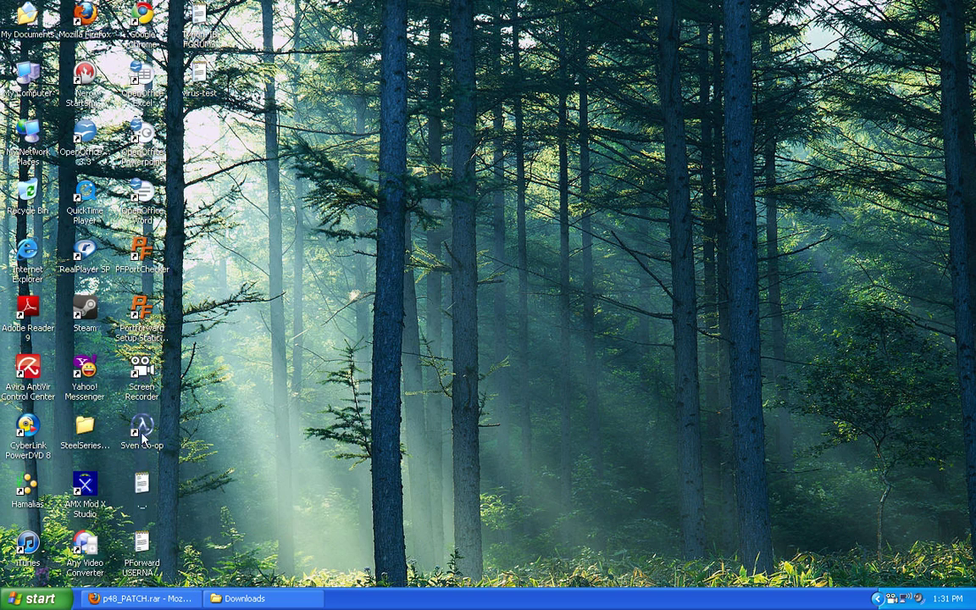
Open the Sven Co-op desktop shortcut's properties and examine its whole Target line, including the launch parameters
right_click(143, 432)
click(174, 420)
drag(259, 335, 131, 336)
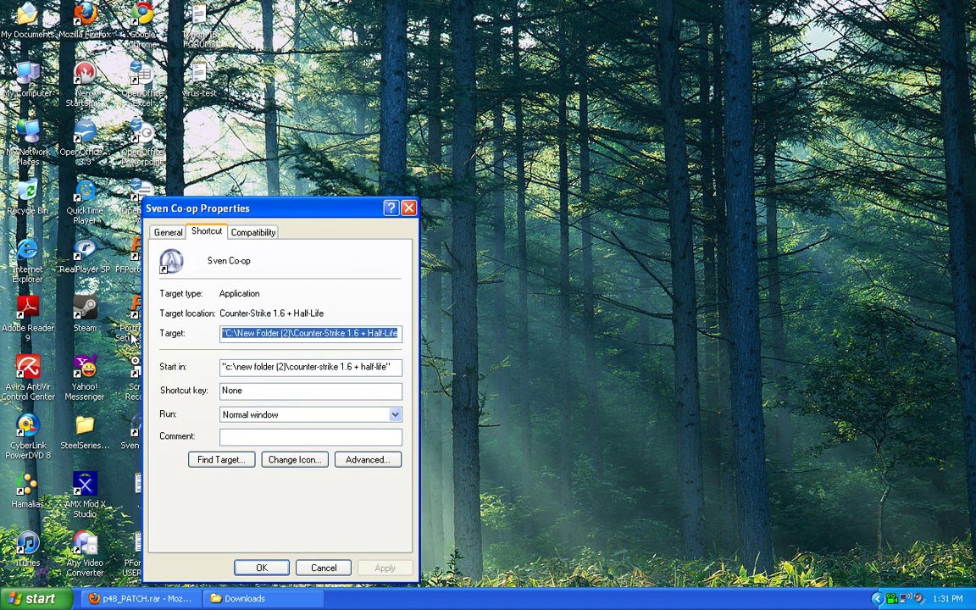
click(251, 332)
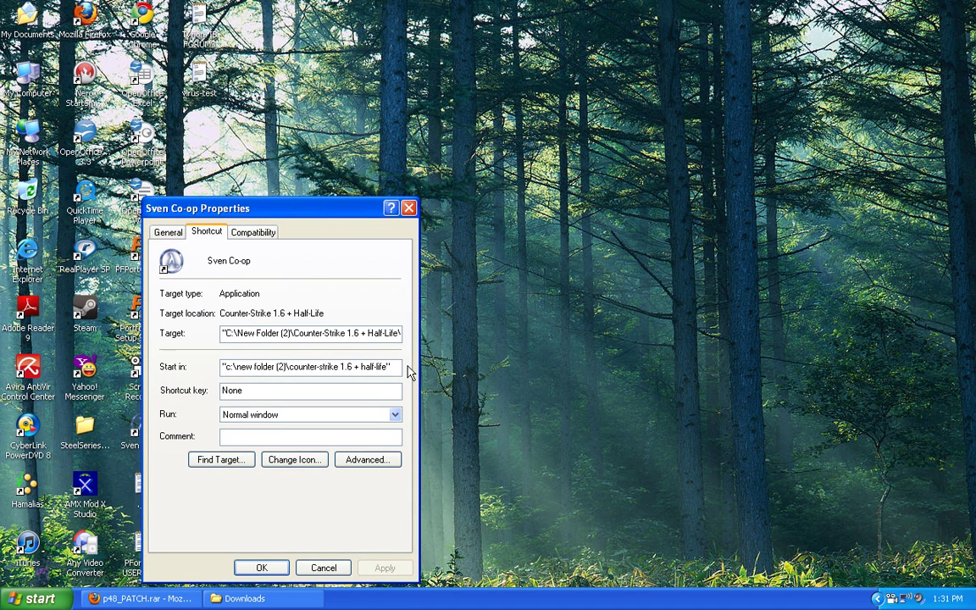
key(Right)
key(Right)
key(Right)
key(Right)
key(Right)
key(Right)
key(Right)
key(Right)
key(Right)
key(Right)
key(Right)
key(Right)
key(Right)
key(Right)
key(Right)
key(Right)
key(Right)
key(Right)
key(Right)
key(Right)
key(Right)
key(Right)
key(Right)
key(Right)
key(Right)
key(Right)
key(Right)
key(Right)
key(Right)
key(Right)
key(Right)
key(Right)
key(Right)
key(Right)
key(Right)
key(Right)
key(Right)
key(Right)
key(Right)
key(Right)
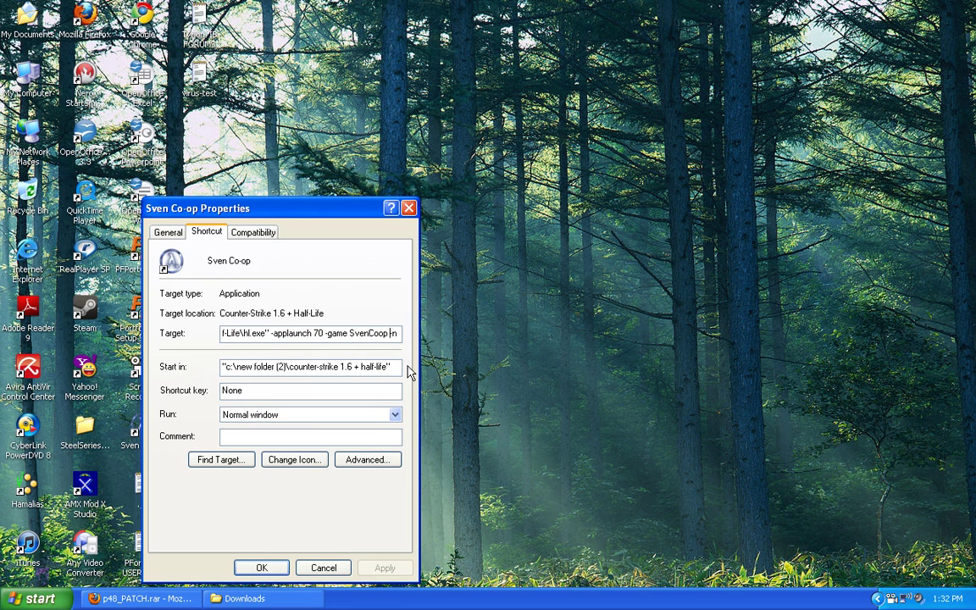
key(Right)
key(Right)
drag(267, 336, 155, 336)
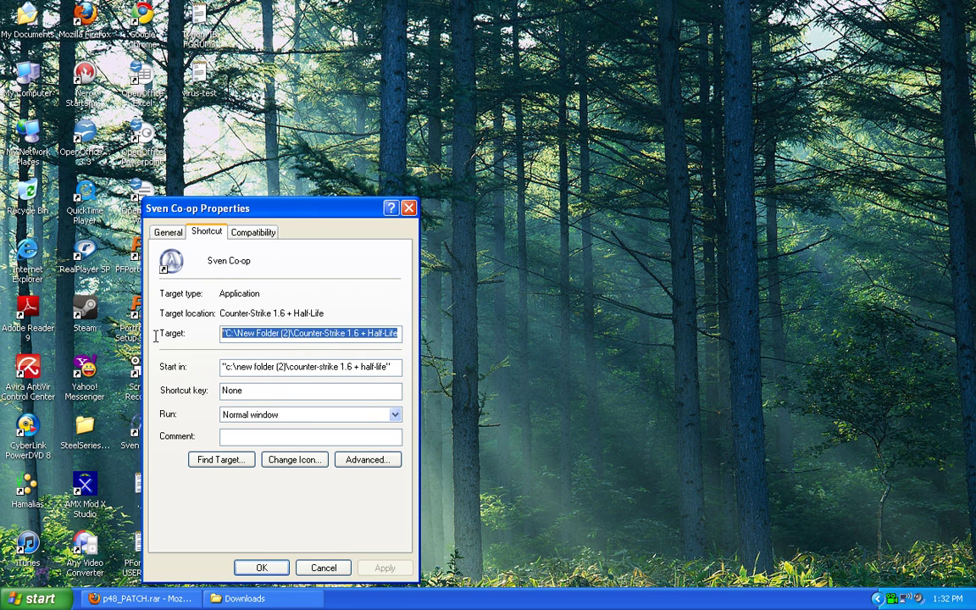
Locate the shortcut's target file in its folder and highlight the folder path in the Target line
click(219, 462)
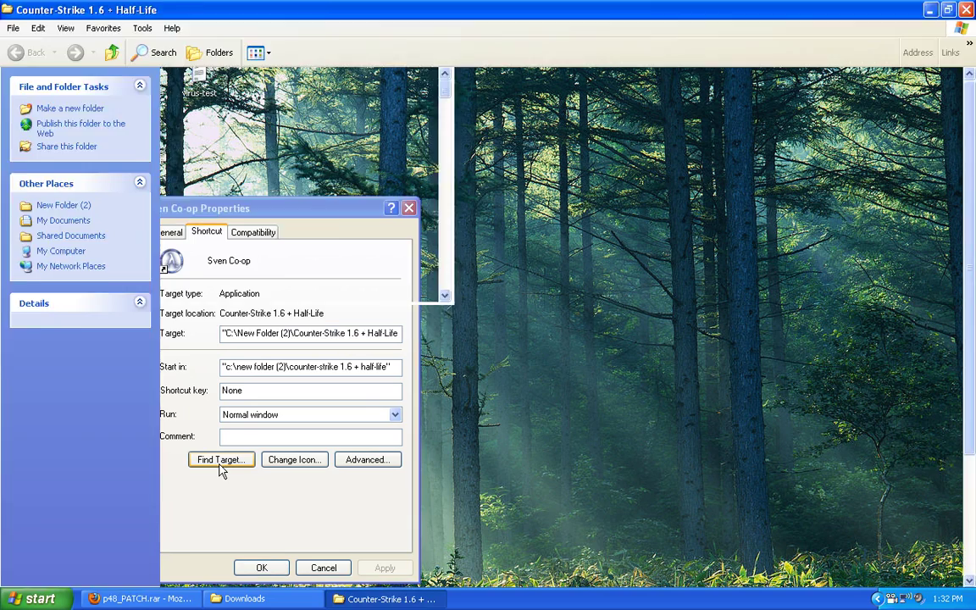
click(281, 535)
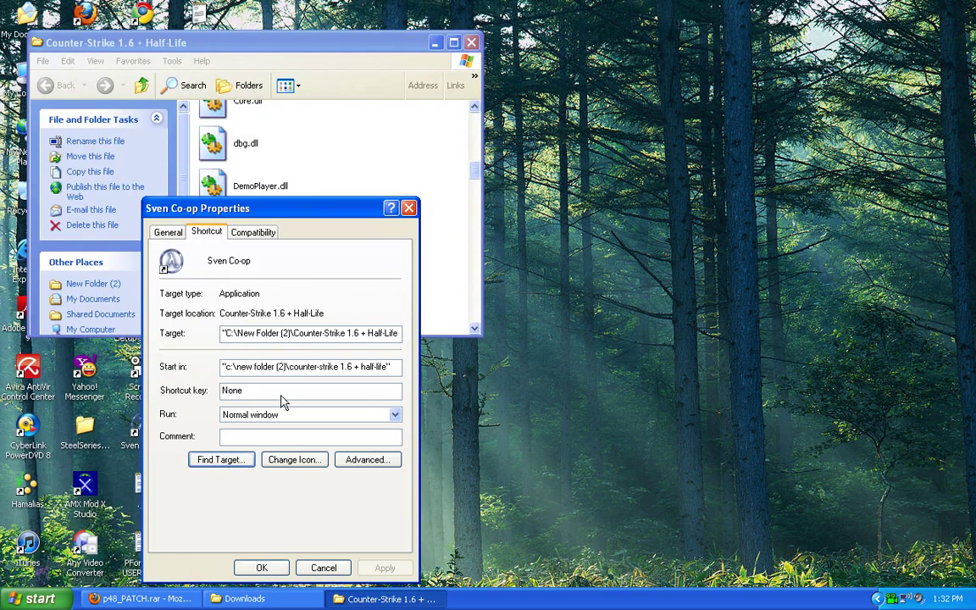
drag(223, 333, 323, 334)
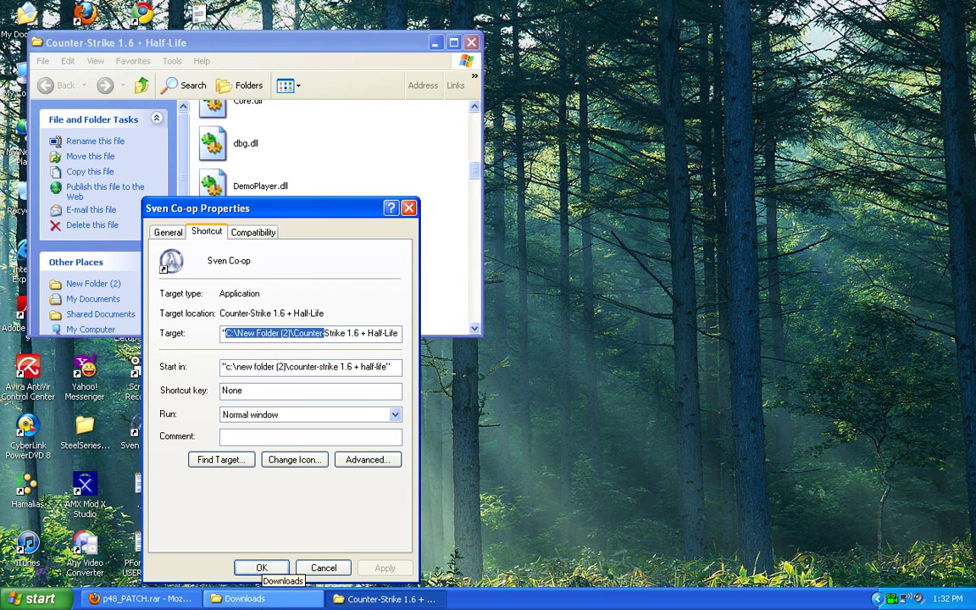
Browse from the Downloads folder to C:\New Folder (2)\Counter-Strike 1.6 + Half-Life
click(244, 598)
click(480, 184)
click(480, 184)
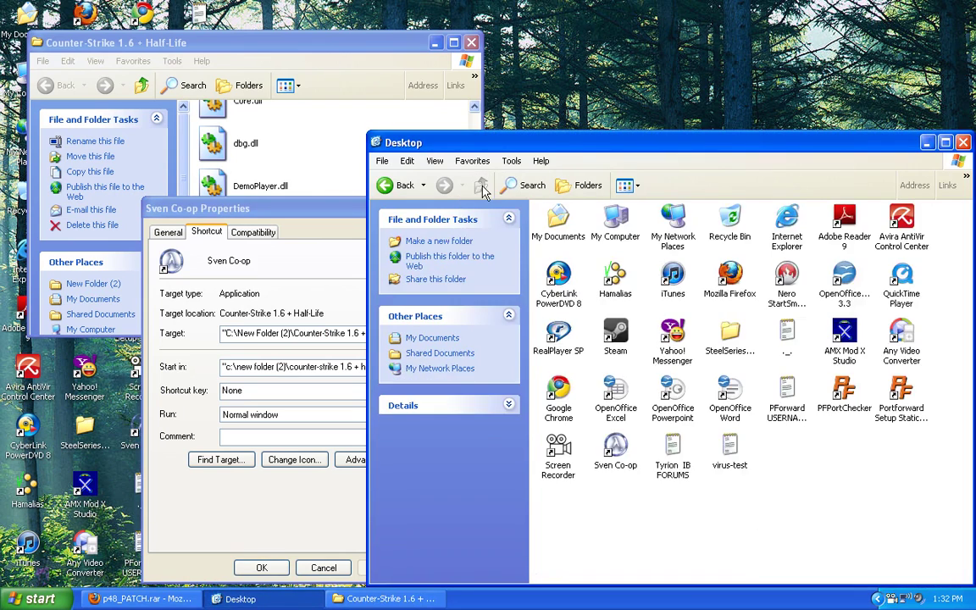
double_click(613, 229)
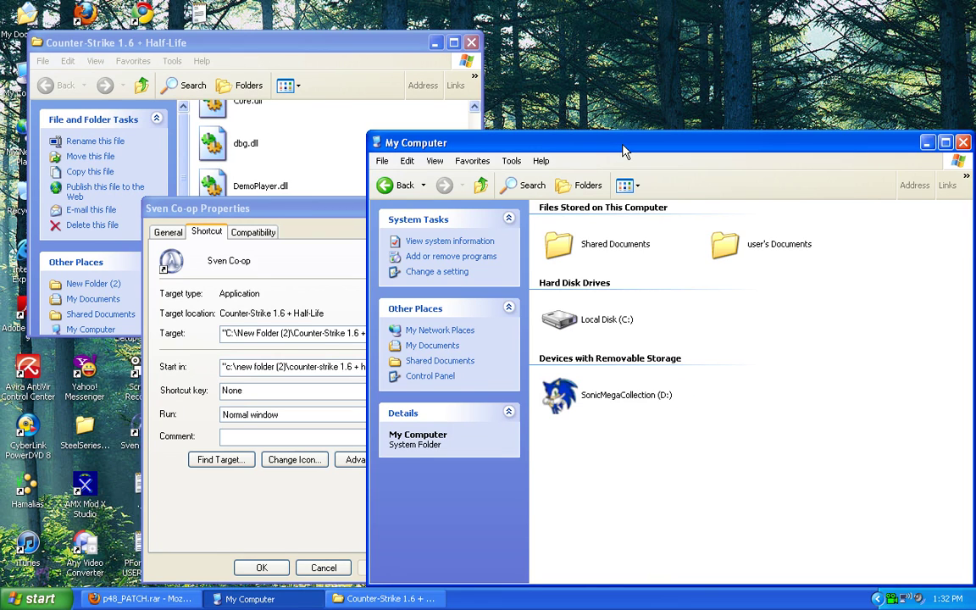
double_click(571, 326)
click(582, 403)
double_click(583, 404)
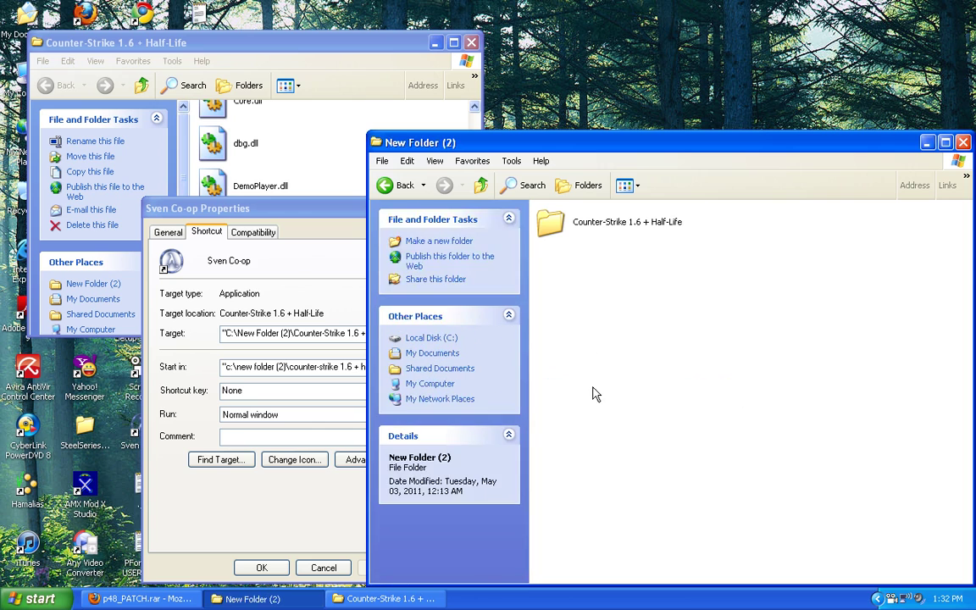
click(592, 223)
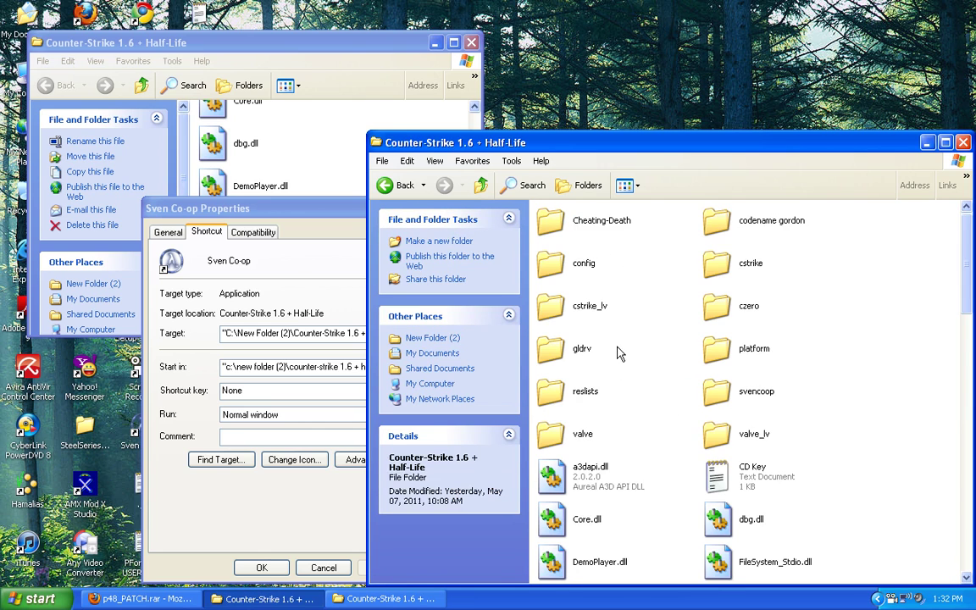
Copy the folder location from the properties of FileSystem_Stdio.dll and close them
scroll(625, 442, down, 4)
scroll(834, 344, up, 4)
scroll(788, 442, down, 1)
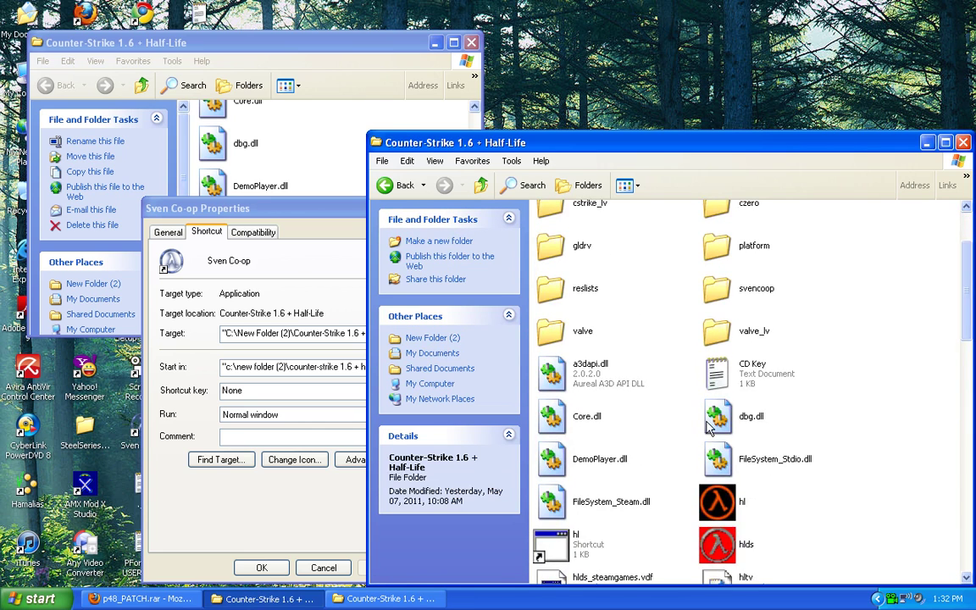
right_click(724, 461)
click(736, 440)
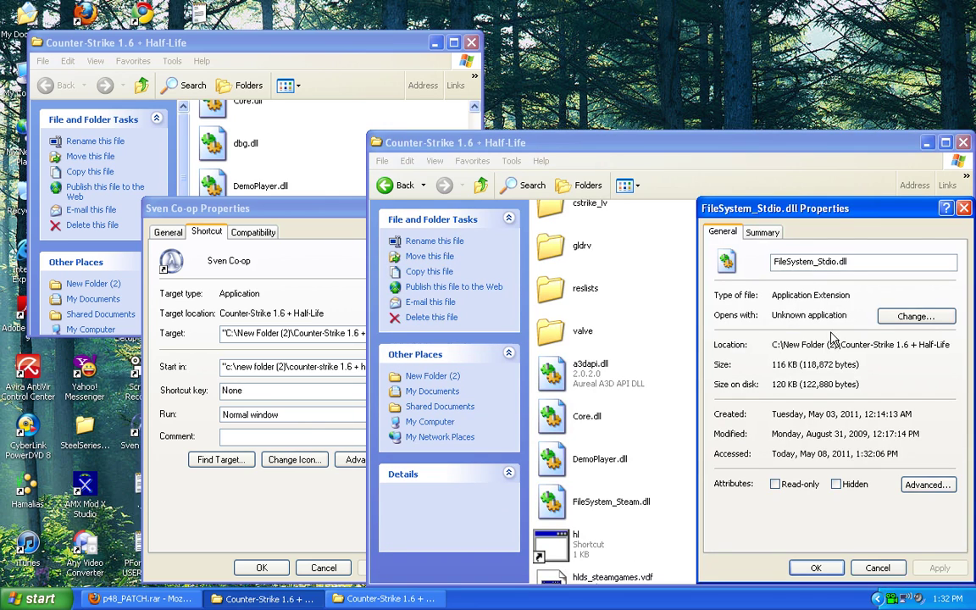
drag(771, 344, 950, 346)
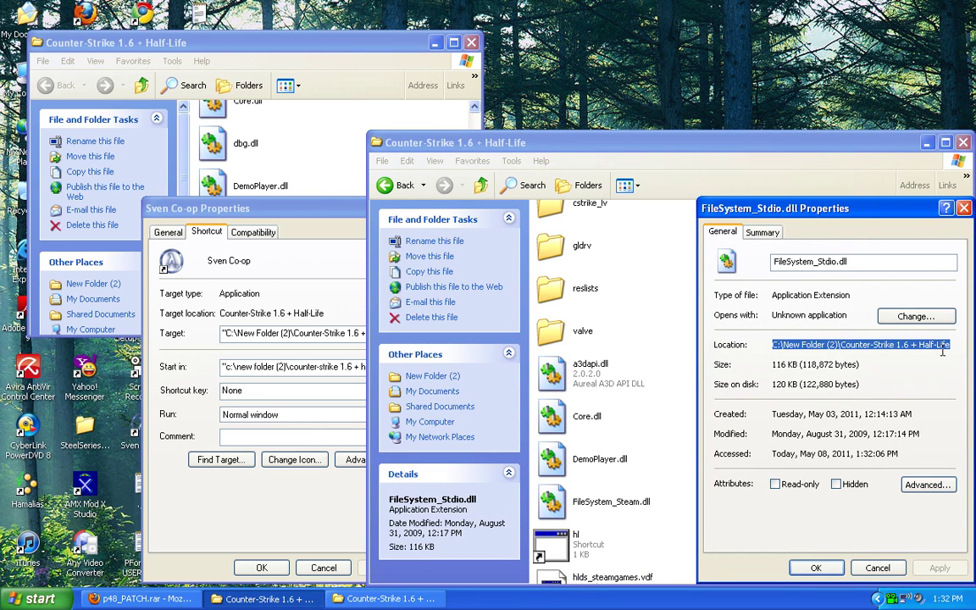
right_click(826, 345)
click(843, 377)
click(962, 208)
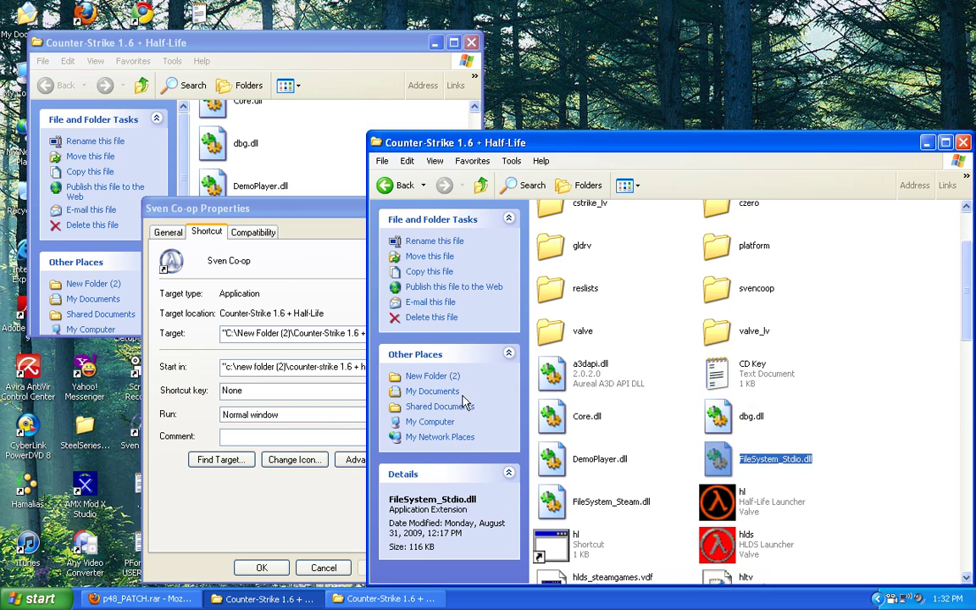
Replace the path in the Sven Co-op shortcut's Target with the copied folder location followed by \hl.exe
click(282, 333)
drag(221, 336, 313, 350)
key(ctrl+v)
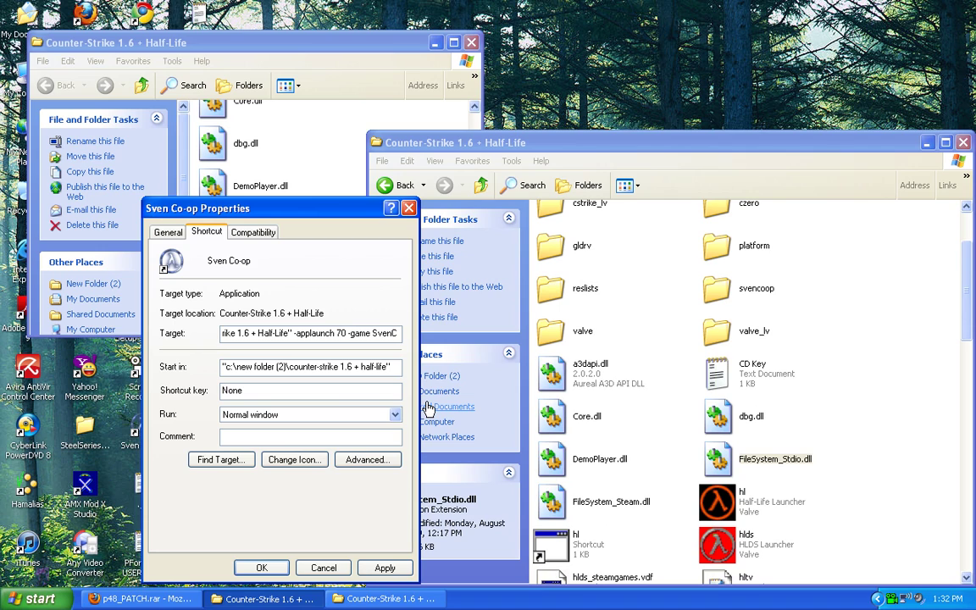
text(\)
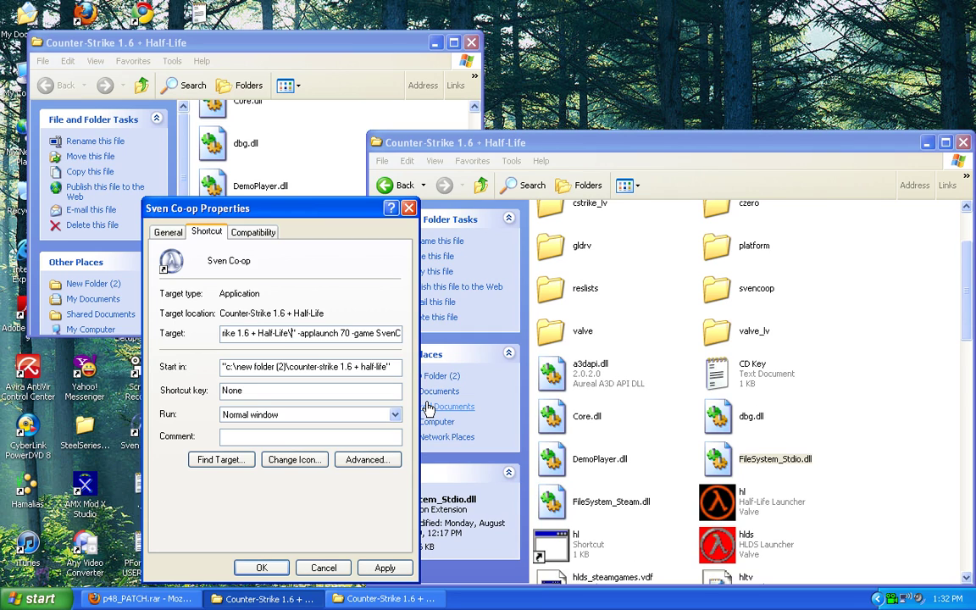
text(hl.exe)
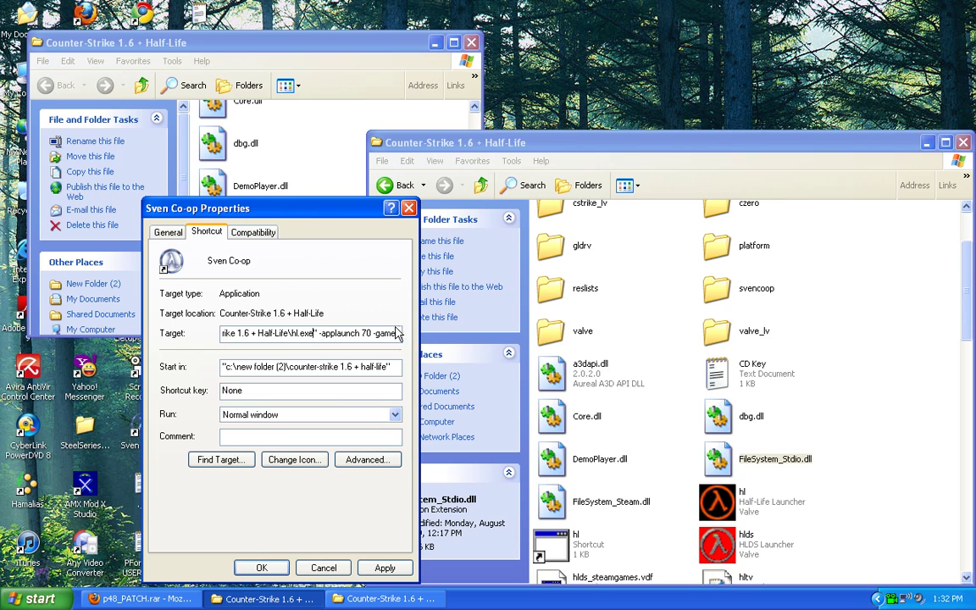
Review the edited Target line from the folder path through the launch parameters that follow hl.exe
drag(302, 333, 271, 347)
click(315, 334)
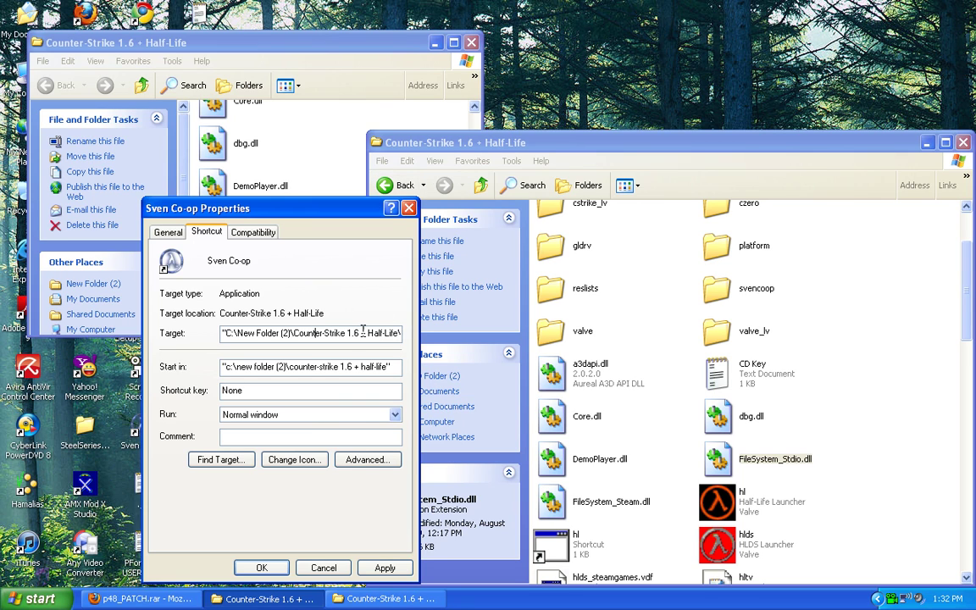
drag(371, 333, 473, 327)
click(291, 335)
mouse_move(252, 337)
mouse_down()
mouse_move(216, 338)
mouse_move(415, 337)
mouse_move(280, 349)
mouse_move(252, 333)
mouse_up()
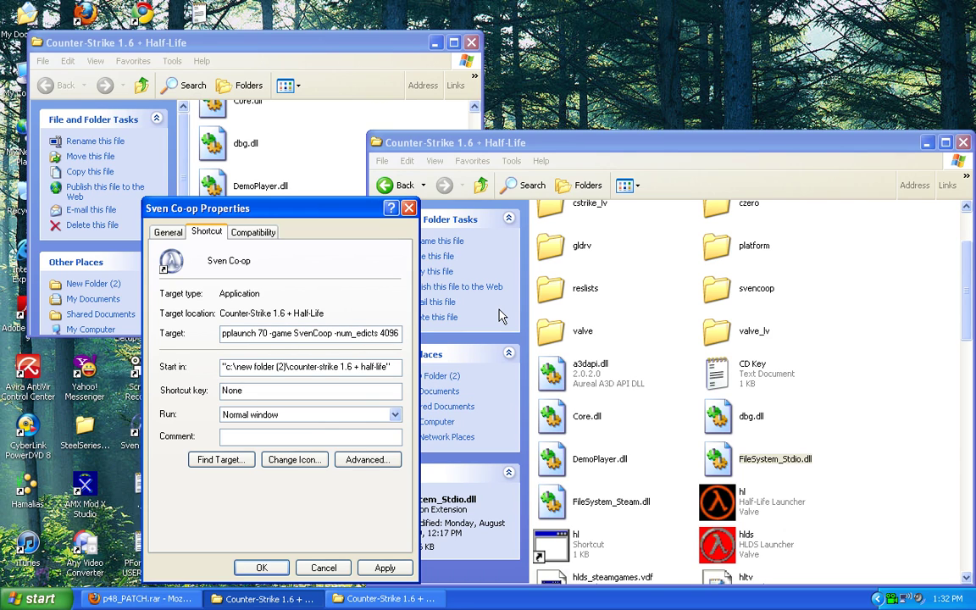
key(Left)
key(Left)
key(Left)
key(Left)
key(Left)
key(Left)
key(Left)
key(Left)
key(Left)
key(Left)
key(Left)
key(Left)
key(Left)
key(Left)
key(Left)
key(Left)
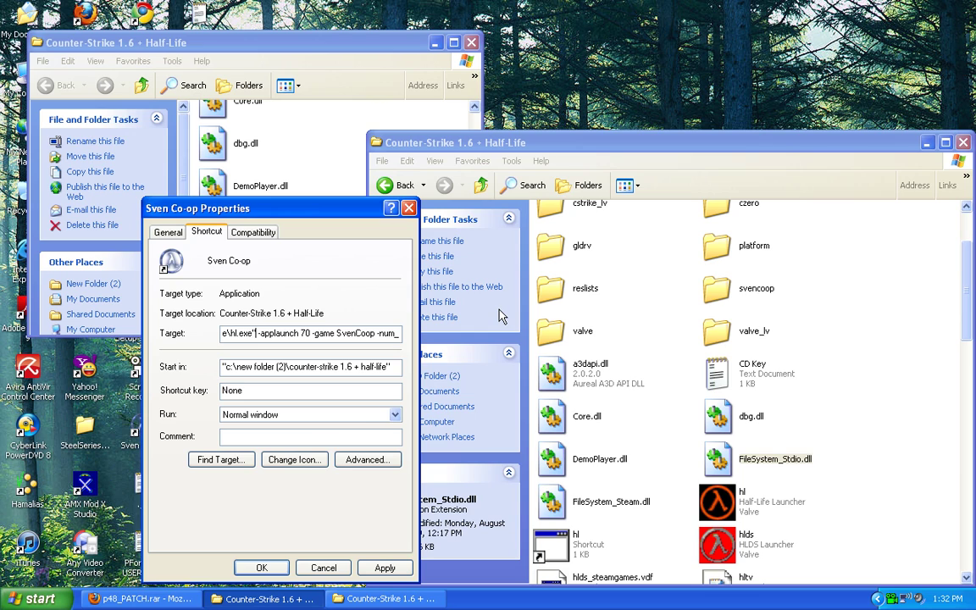
drag(260, 333, 414, 337)
click(325, 331)
click(371, 336)
click(378, 332)
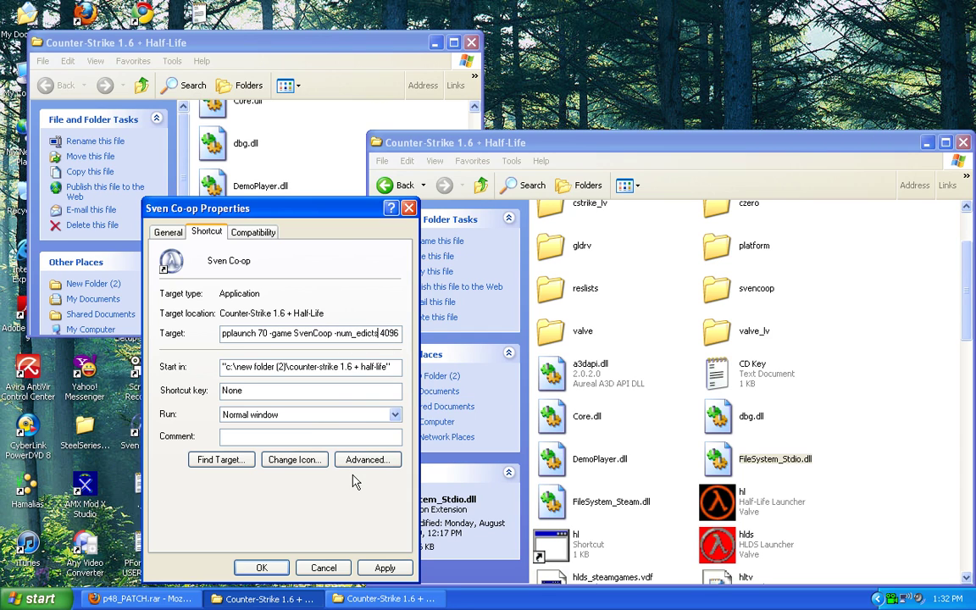
drag(264, 336, 161, 343)
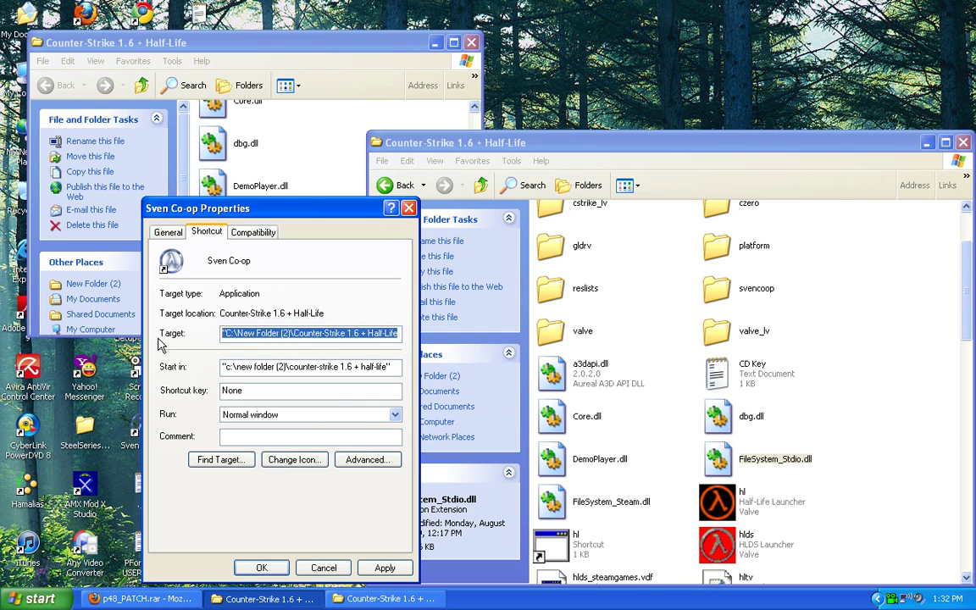
Save the Sven Co-op shortcut's properties and close both Counter-Strike 1.6 + Half-Life folder windows
click(383, 569)
click(262, 568)
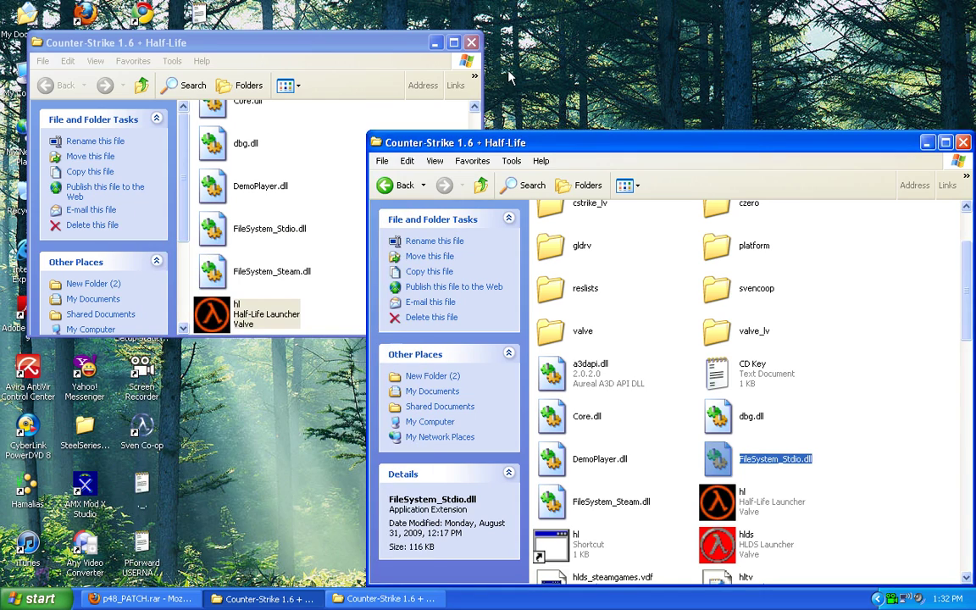
click(472, 42)
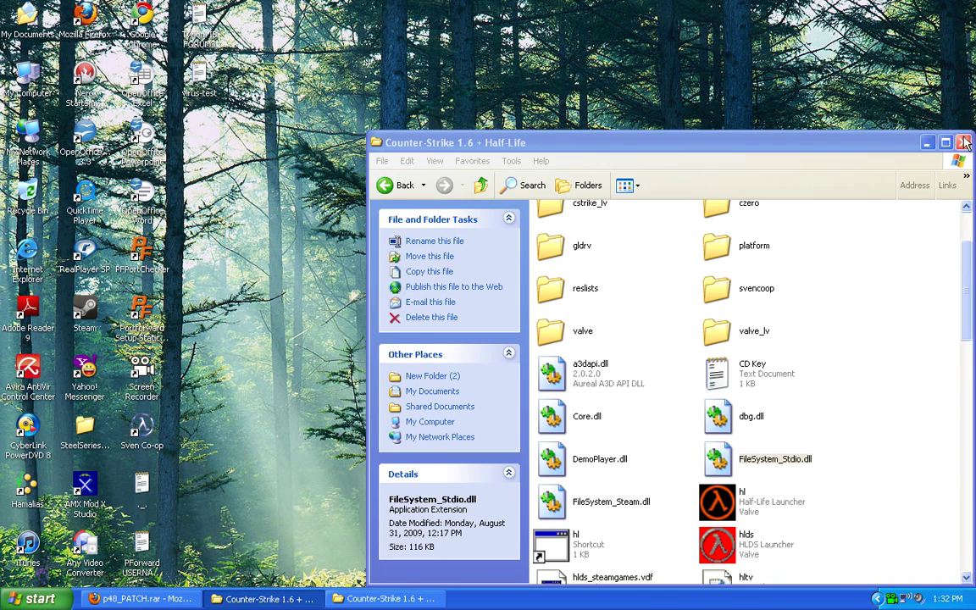
click(963, 142)
drag(460, 9, 917, 374)
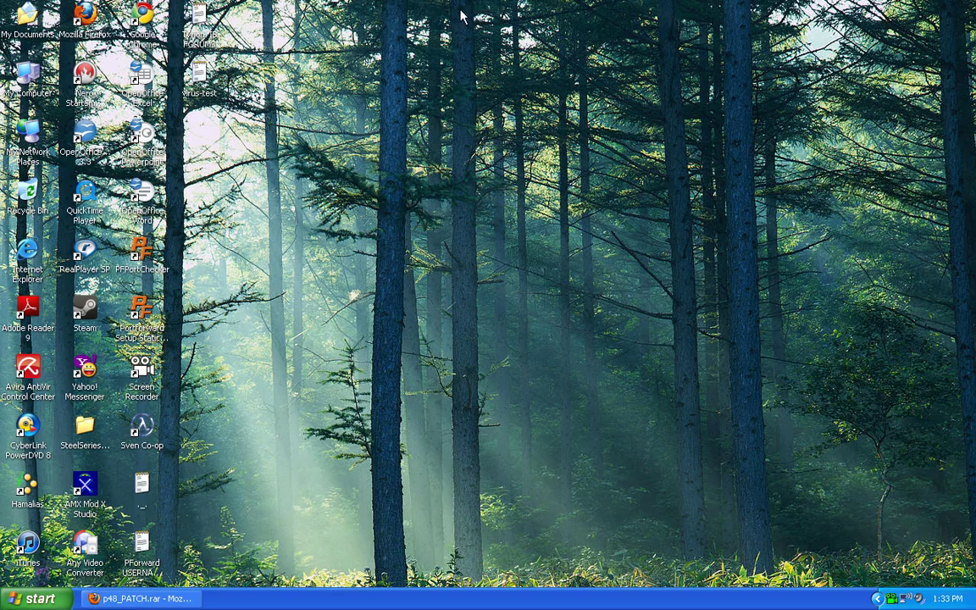